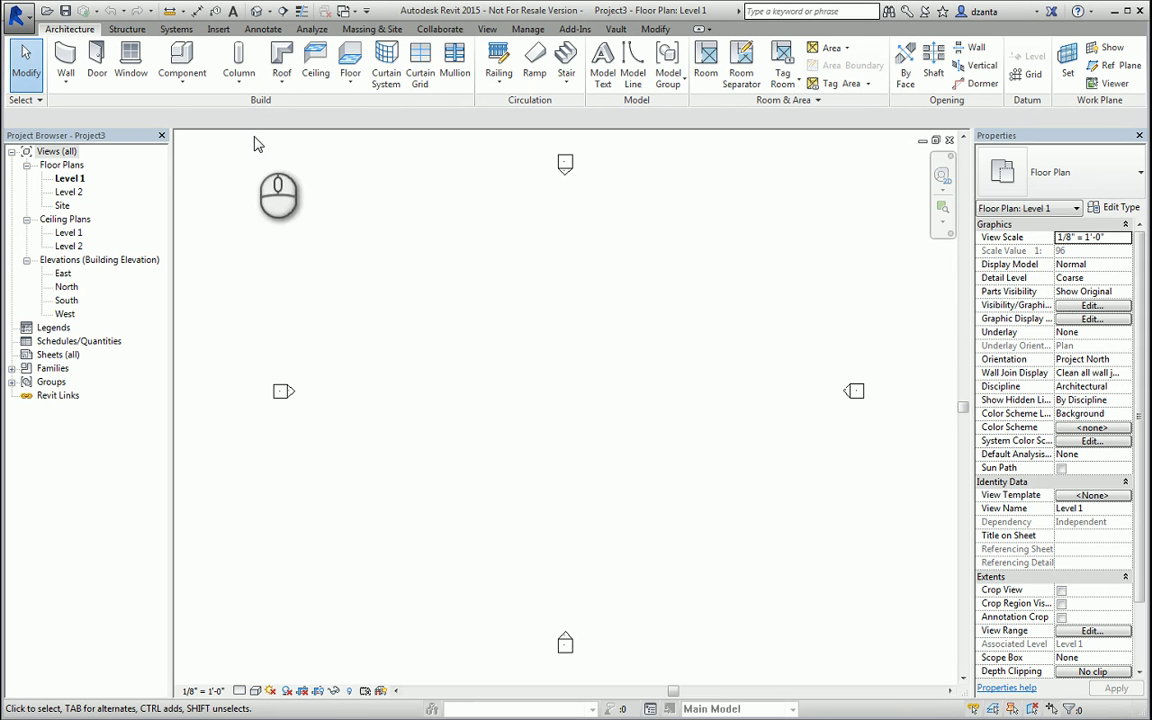
- Review the application's export file formats, including DWG, and the list of recent documents
{"action": "left_click", "coordinate": [21, 24]}
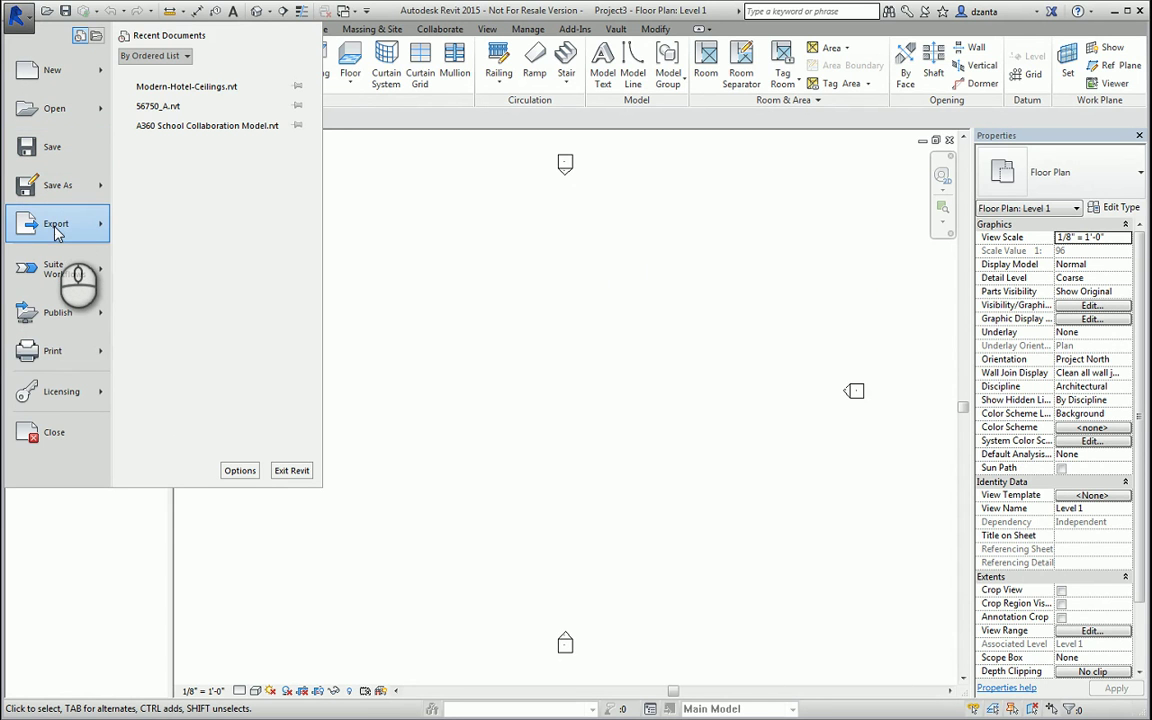
{"action": "mouse_move", "coordinate": [206, 82]}
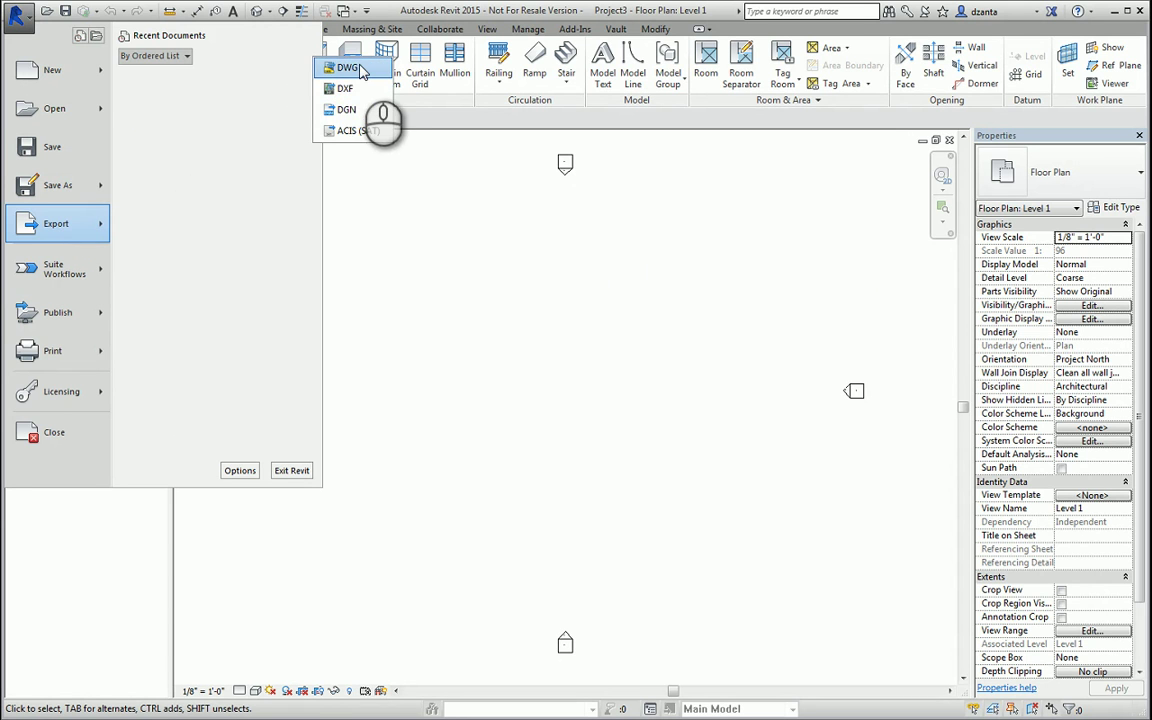
{"action": "left_click", "coordinate": [80, 36]}
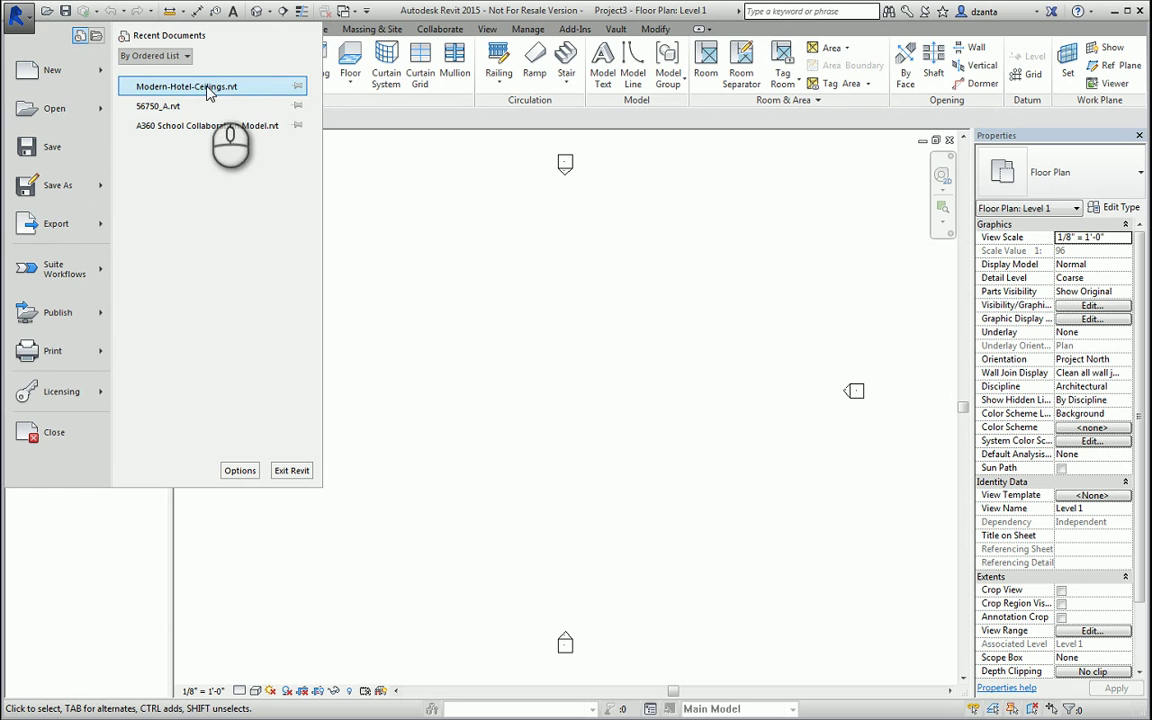
{"action": "left_click", "coordinate": [297, 88]}
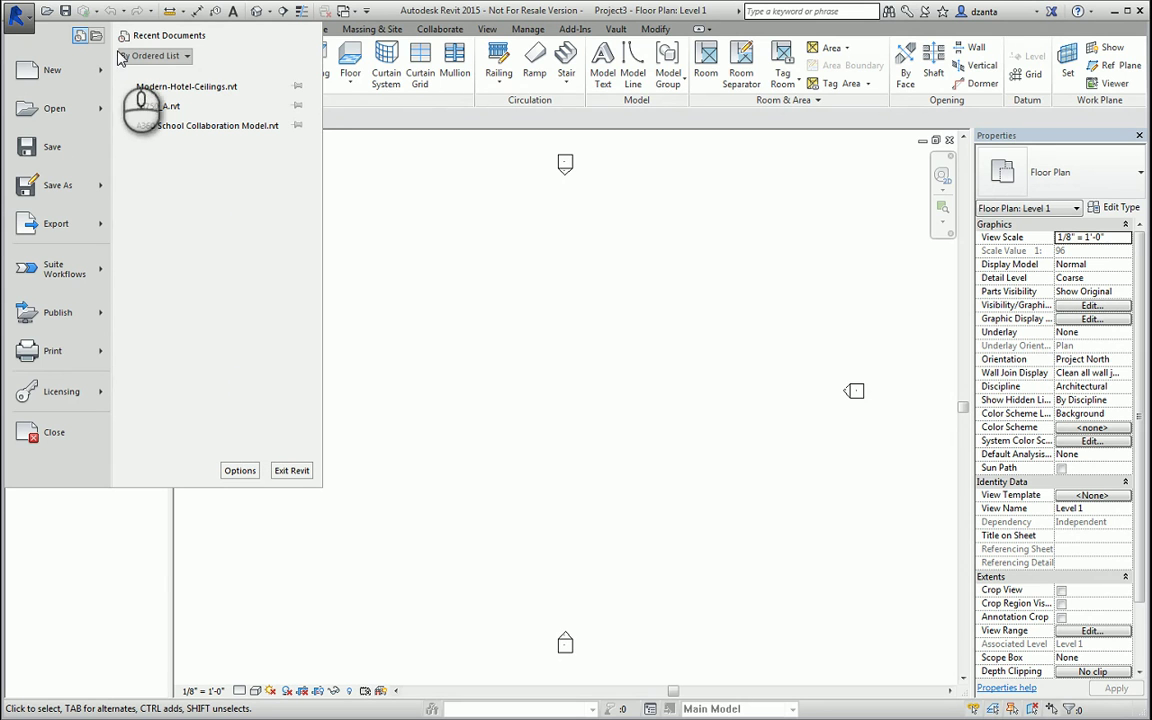
- Try sorting the recent documents by access date and by size, and restore the ordered list
{"action": "left_click", "coordinate": [152, 57]}
{"action": "left_click", "coordinate": [154, 90]}
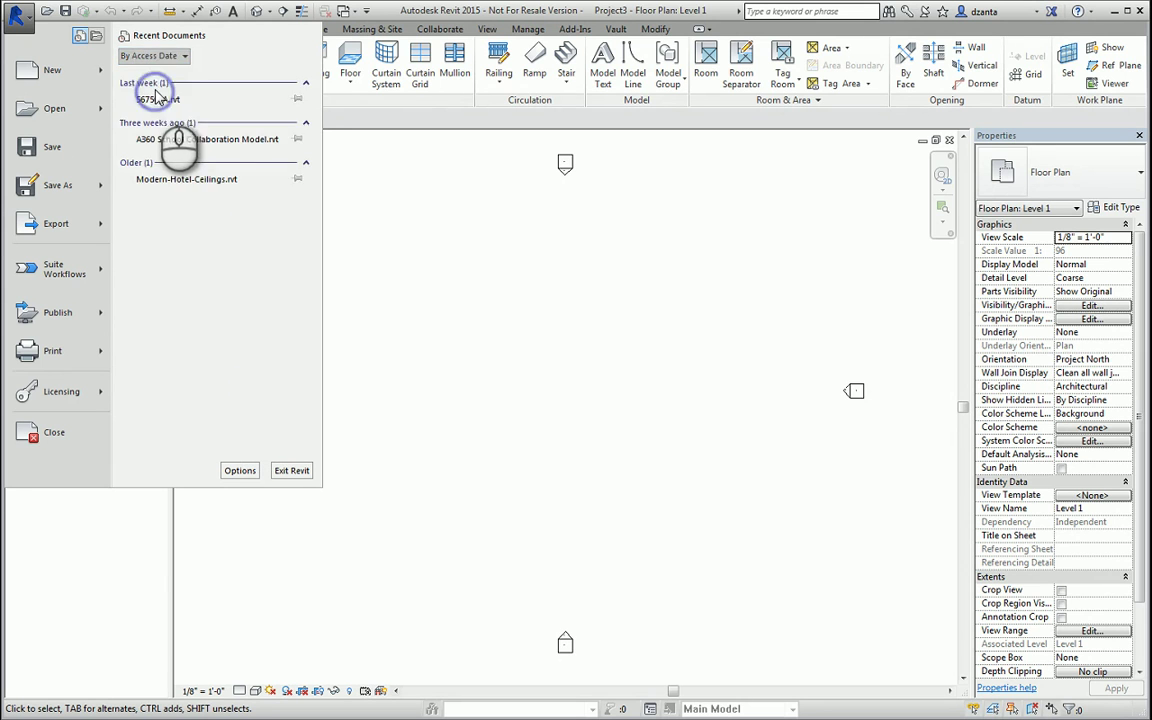
{"action": "left_click", "coordinate": [155, 112]}
{"action": "left_click", "coordinate": [155, 57]}
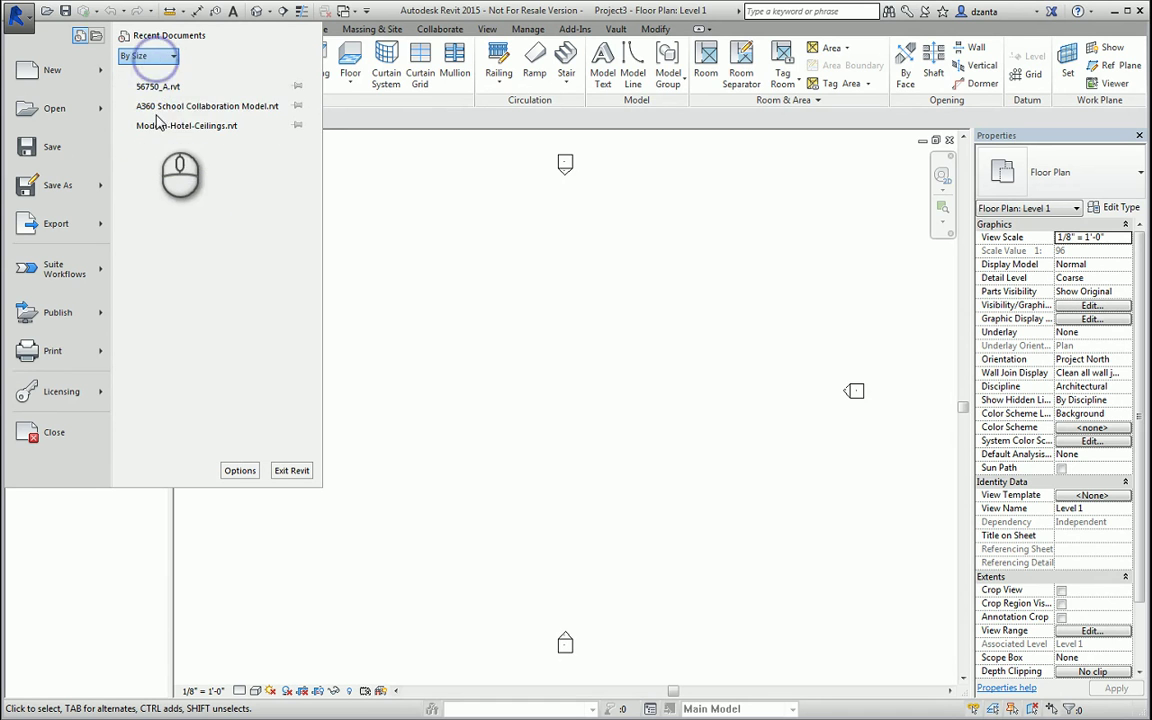
{"action": "left_click", "coordinate": [155, 121]}
{"action": "left_click", "coordinate": [156, 58]}
{"action": "left_click", "coordinate": [155, 73]}
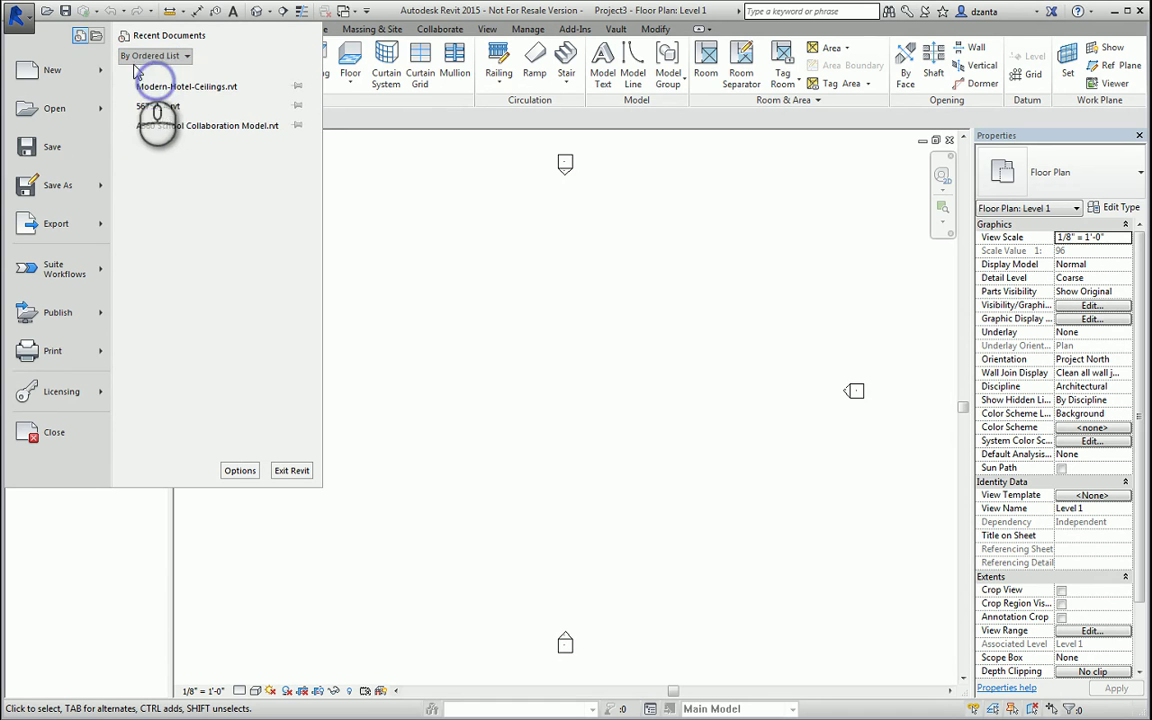
- Check which documents are currently open and return to the recent documents
{"action": "left_click", "coordinate": [96, 37]}
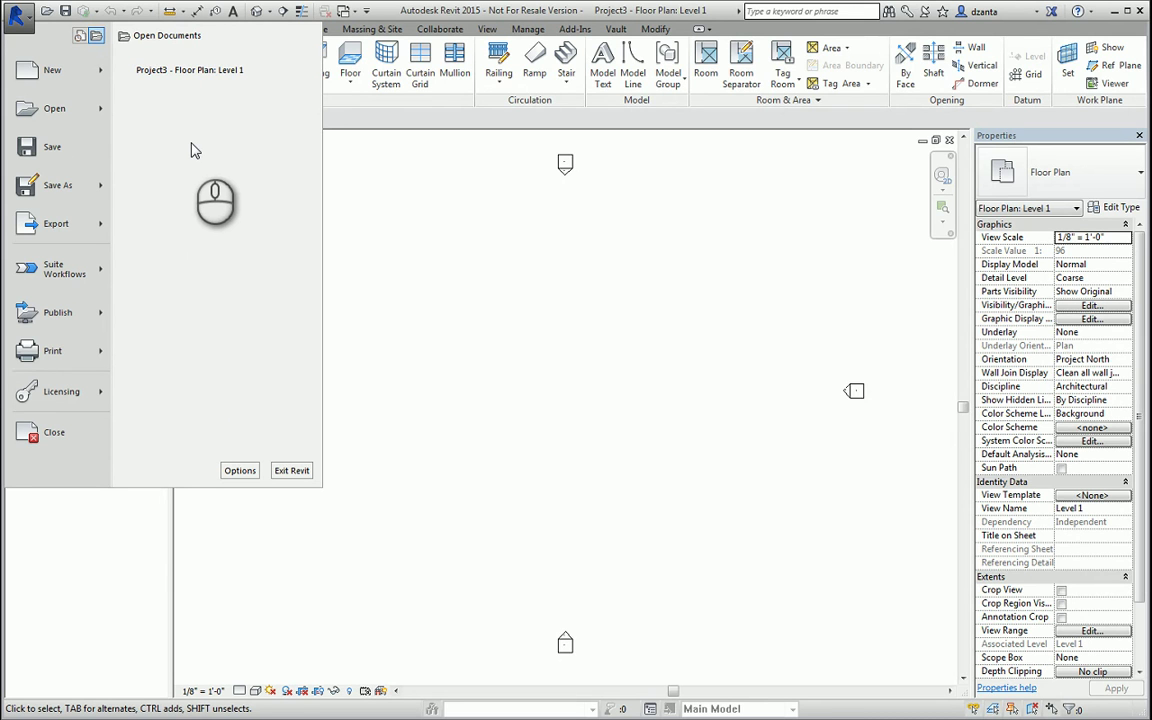
{"action": "left_click", "coordinate": [80, 35]}
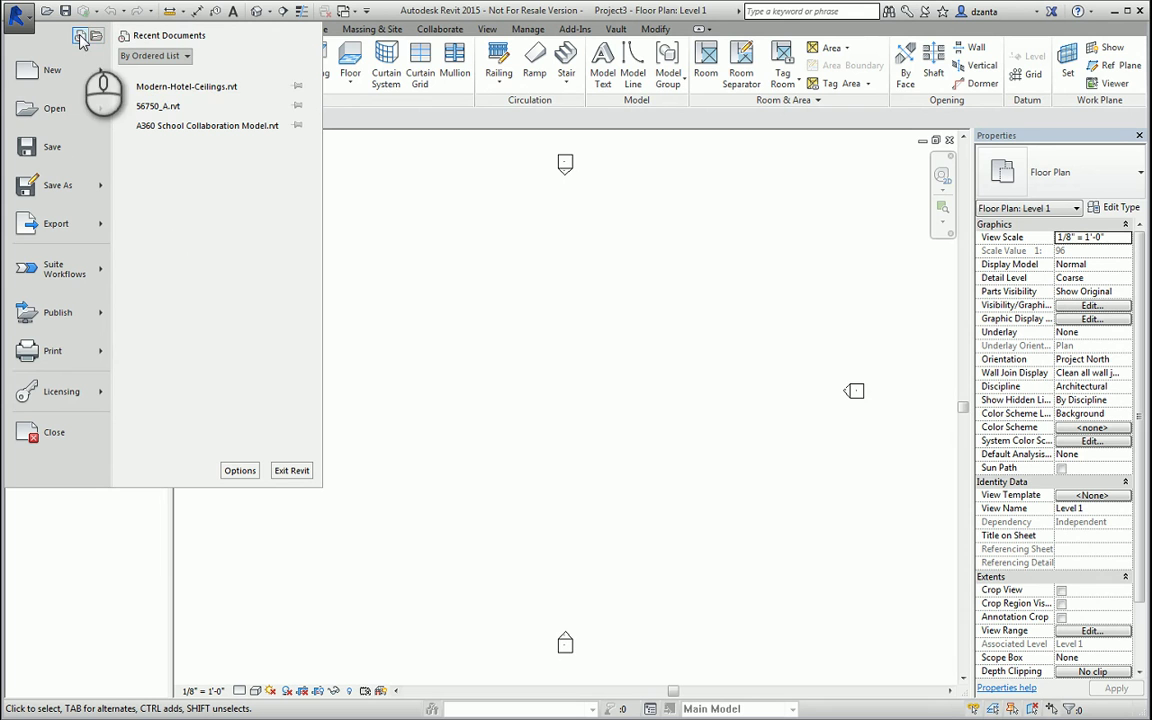
- Set the active user interface theme to Dark in the program options
{"action": "left_click", "coordinate": [240, 470]}
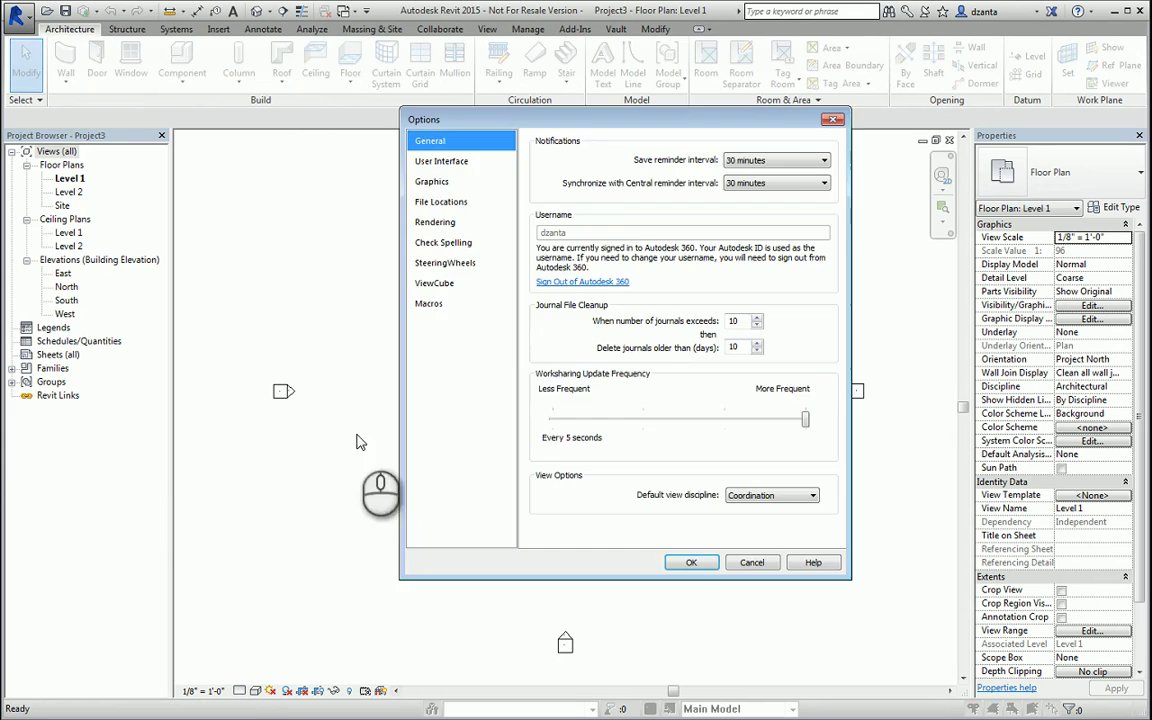
{"action": "left_click_drag", "start_coordinate": [575, 120], "coordinate": [535, 155]}
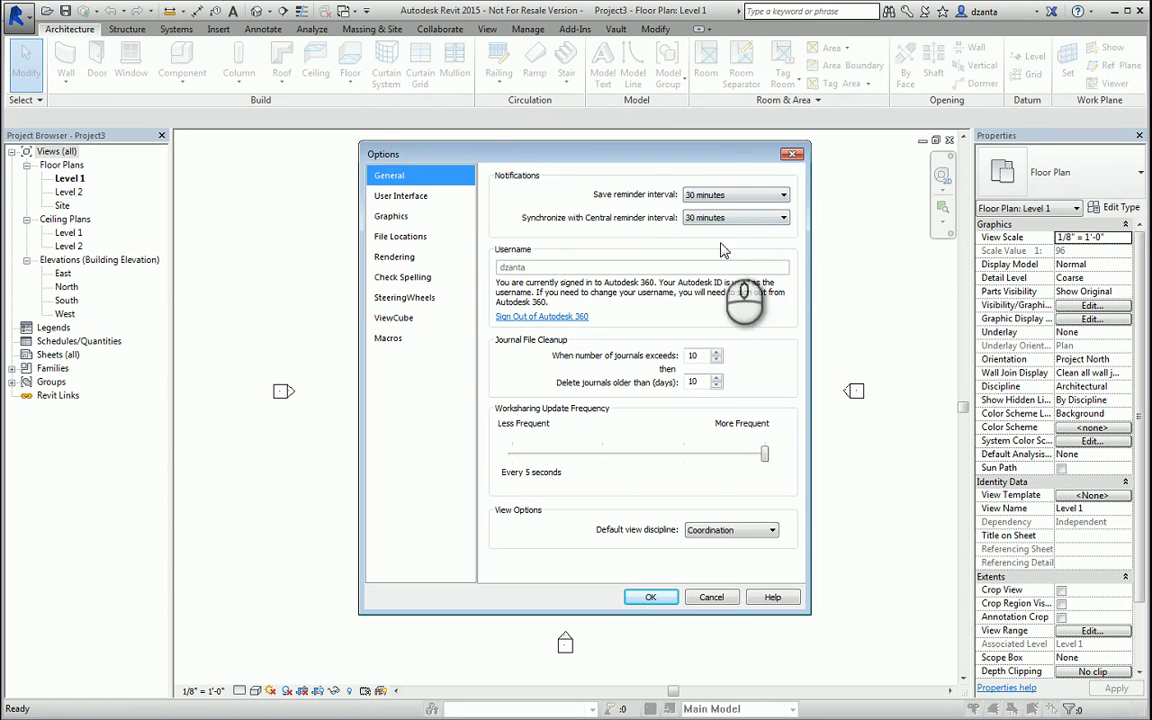
{"action": "left_click", "coordinate": [398, 196]}
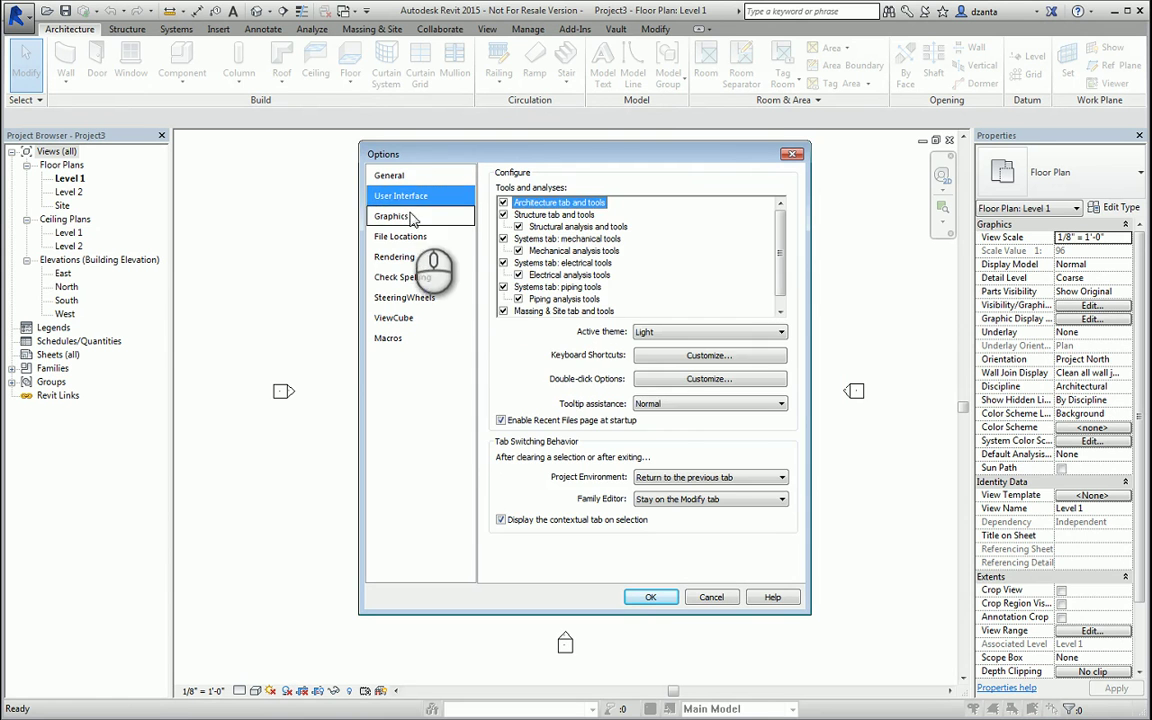
{"action": "left_click", "coordinate": [710, 331]}
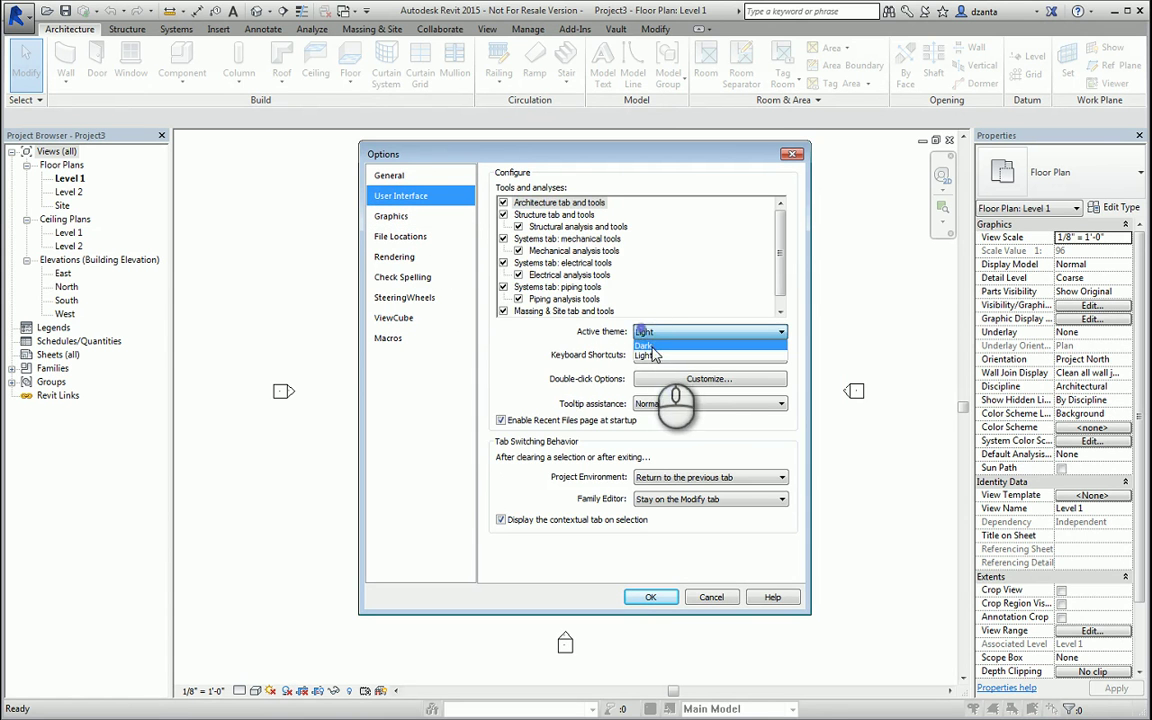
{"action": "left_click", "coordinate": [680, 356]}
- Try to enable Direct3D hardware acceleration in the graphics options, dismiss the notice and accept the options
{"action": "left_click", "coordinate": [420, 218]}
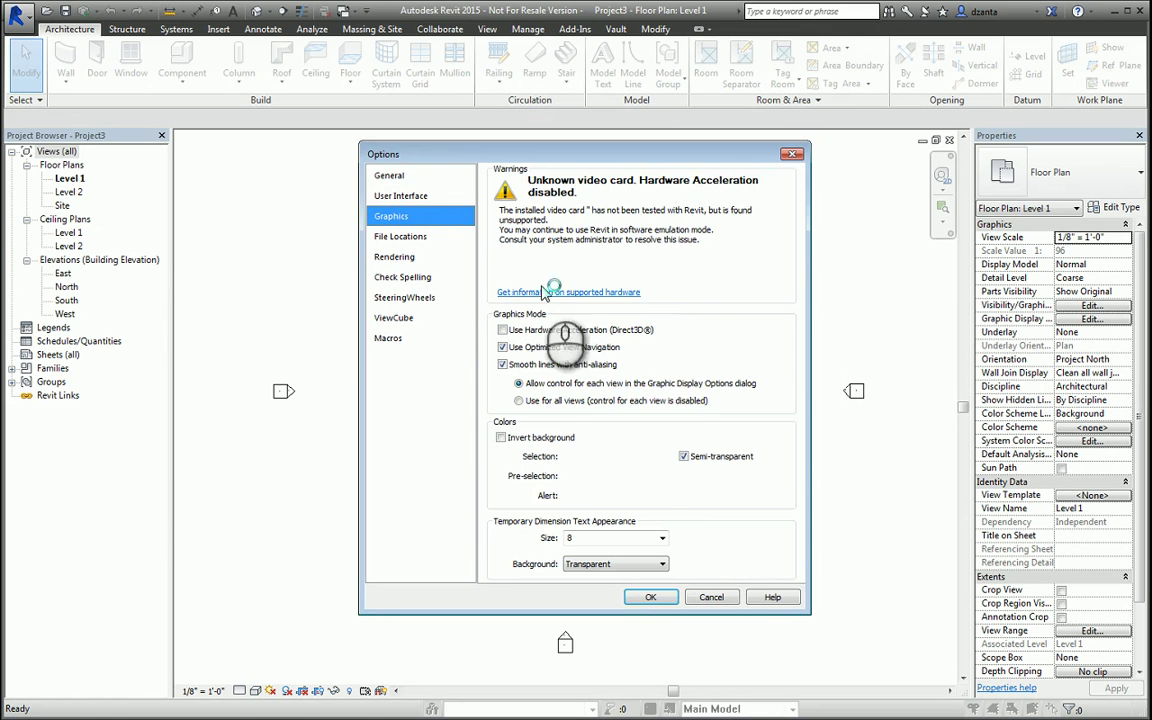
{"action": "left_click", "coordinate": [590, 332]}
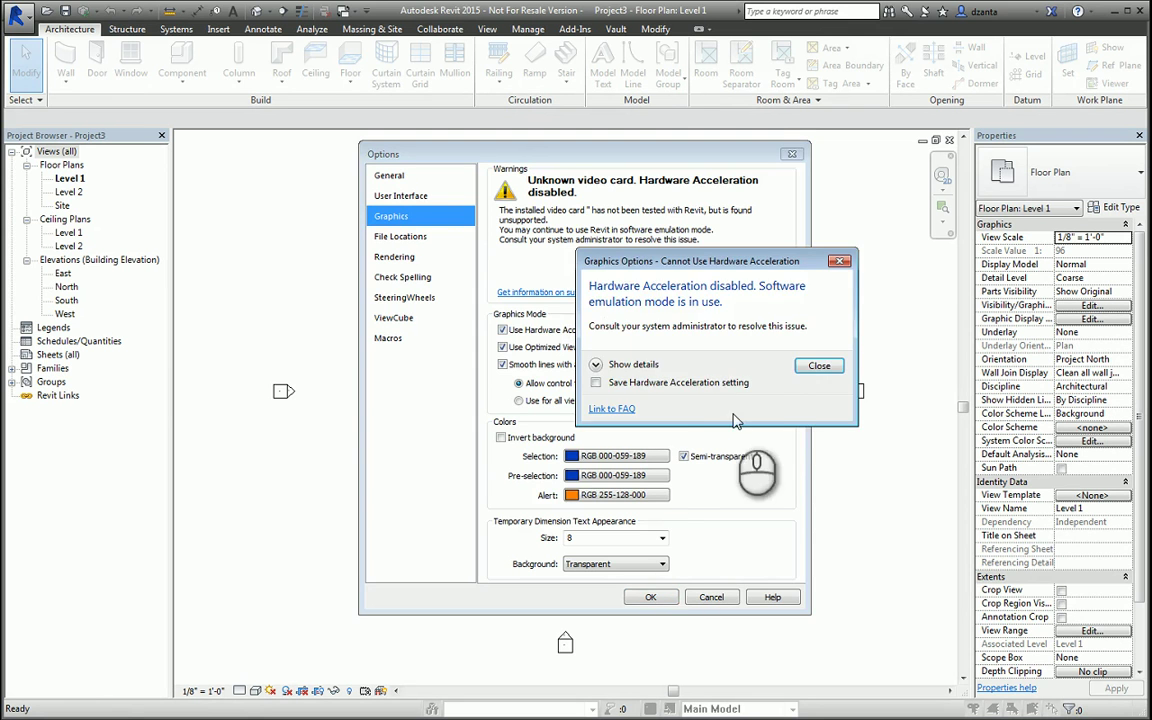
{"action": "left_click", "coordinate": [819, 367]}
{"action": "left_click", "coordinate": [646, 597]}
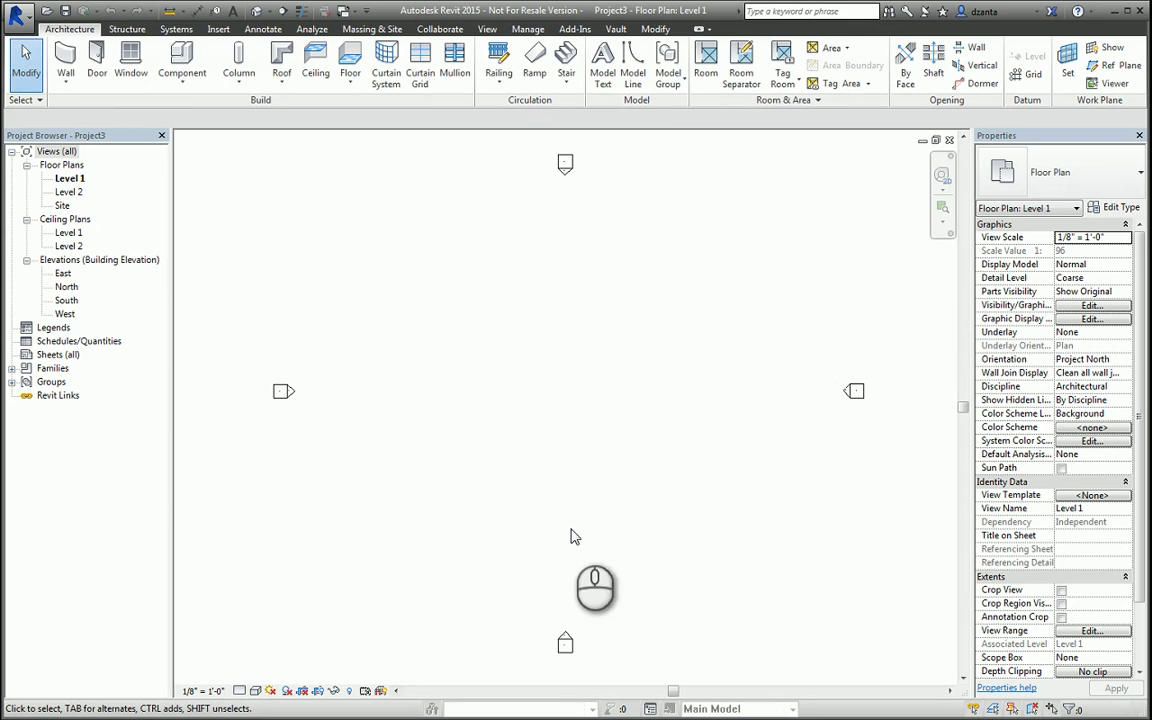
- Add the New command to the Quick Access Toolbar
{"action": "left_click", "coordinate": [24, 18]}
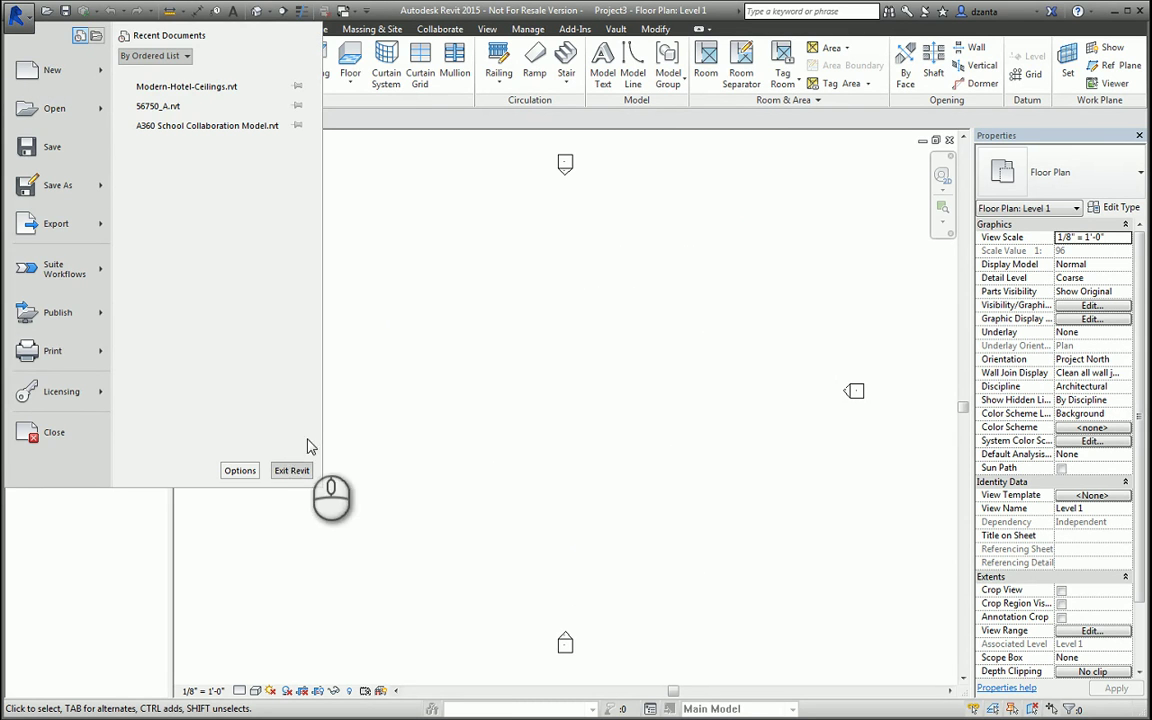
{"action": "left_click", "coordinate": [431, 302]}
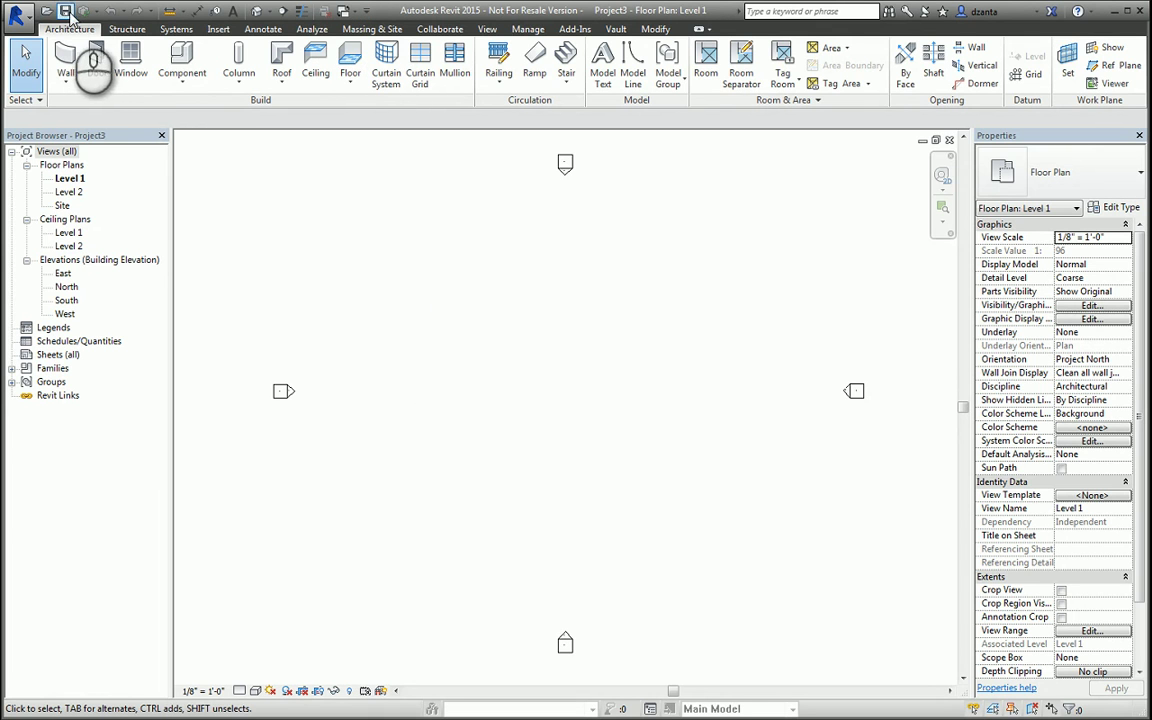
{"action": "left_click", "coordinate": [375, 43]}
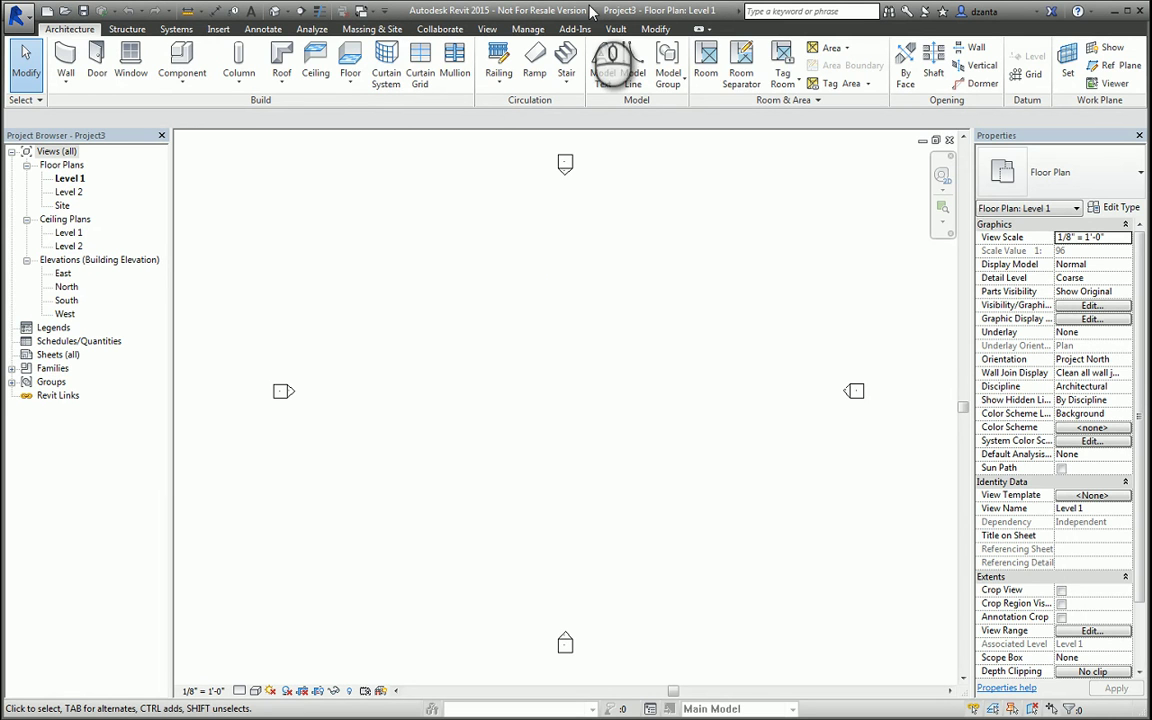
- Search the help for "wall", view the Walls topic and close the help window
{"action": "left_click", "coordinate": [771, 10]}
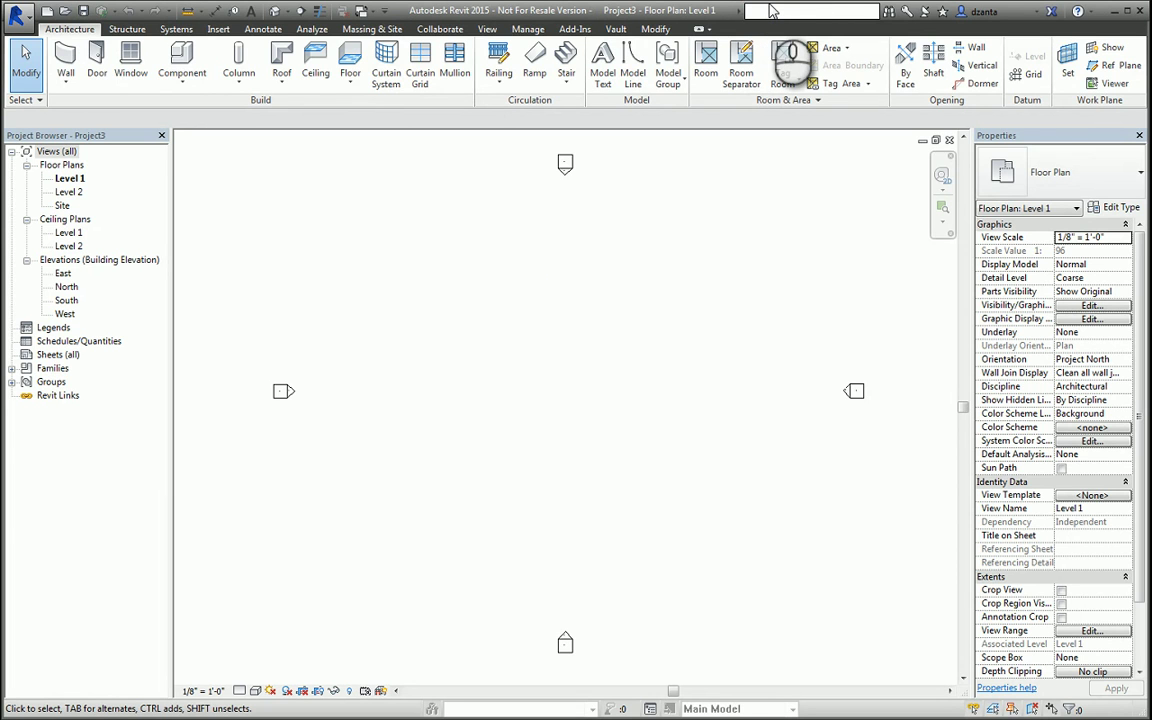
{"action": "type", "text": "wall"}
{"action": "key", "text": "Return"}
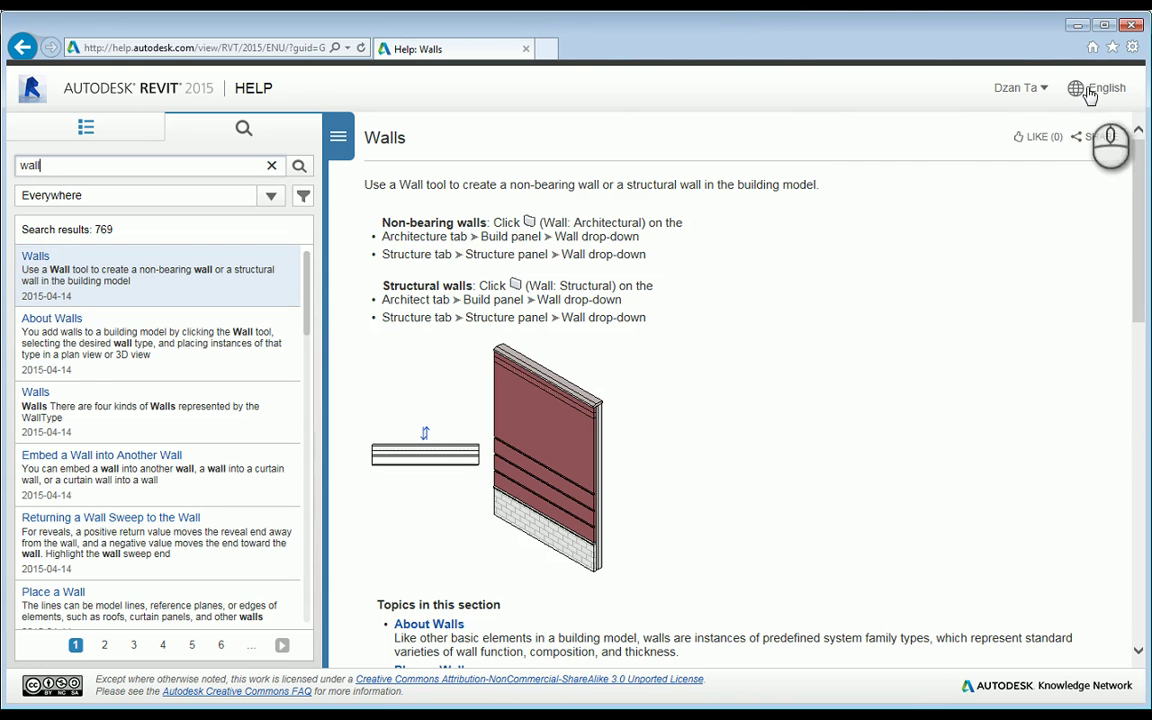
{"action": "left_click", "coordinate": [1133, 26]}
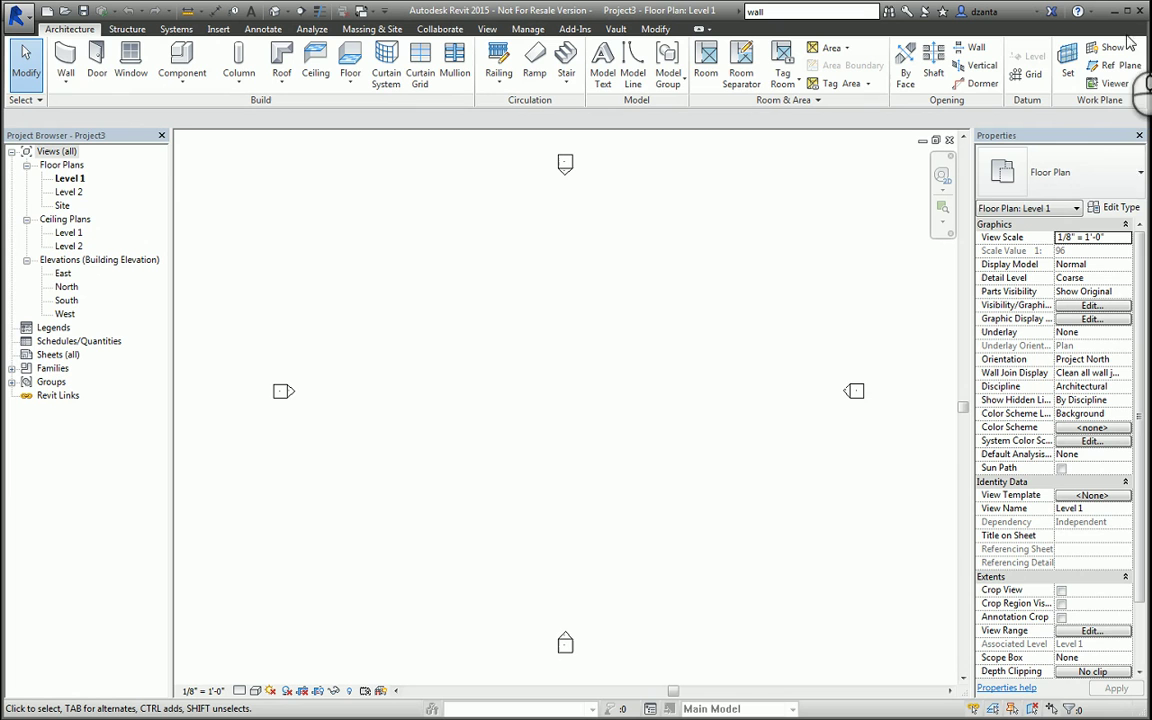
- Look through the Structure, Systems, Insert and Annotate tool sets, and compare the Structure tools with the Architecture tools
{"action": "left_click", "coordinate": [127, 29]}
{"action": "left_click", "coordinate": [176, 29]}
{"action": "left_click", "coordinate": [218, 29]}
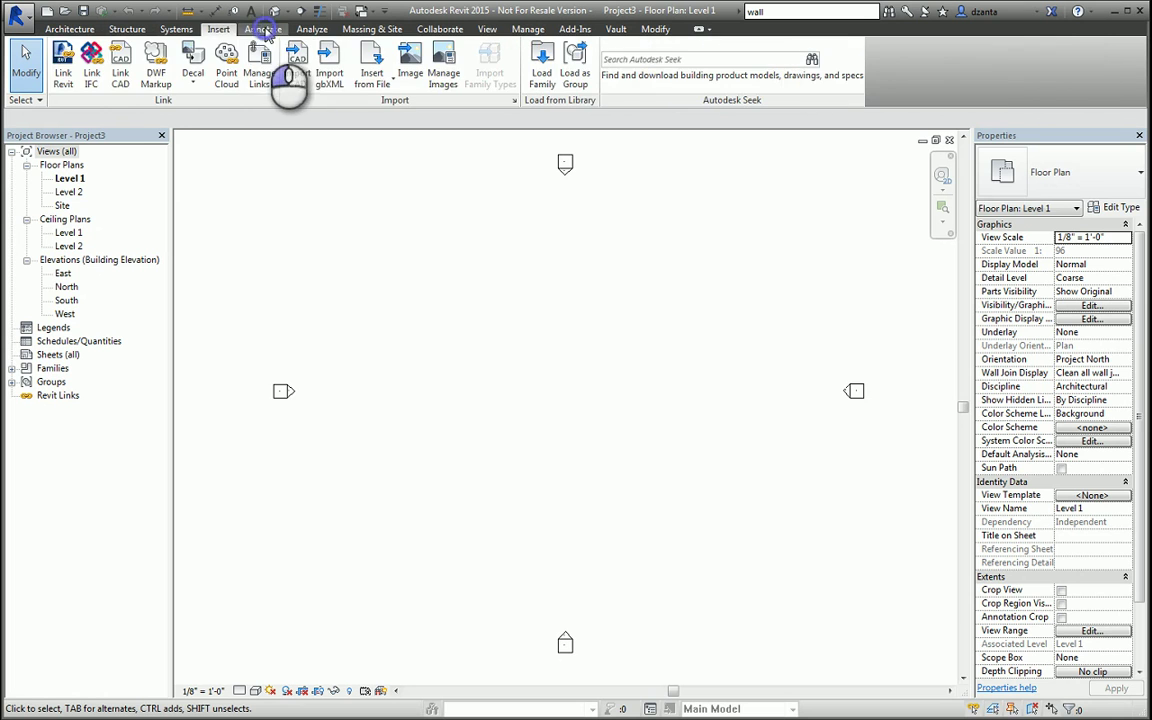
{"action": "scroll", "coordinate": [300, 30], "scroll_direction": "down", "scroll_amount": 2}
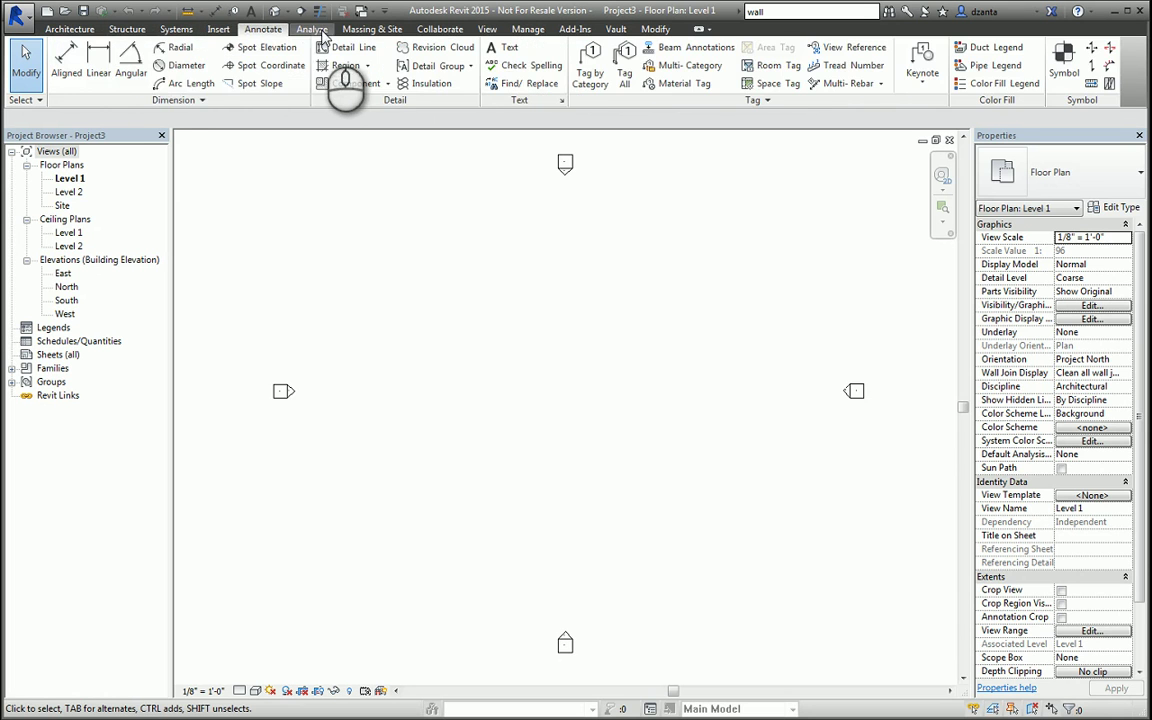
{"action": "left_click", "coordinate": [127, 30]}
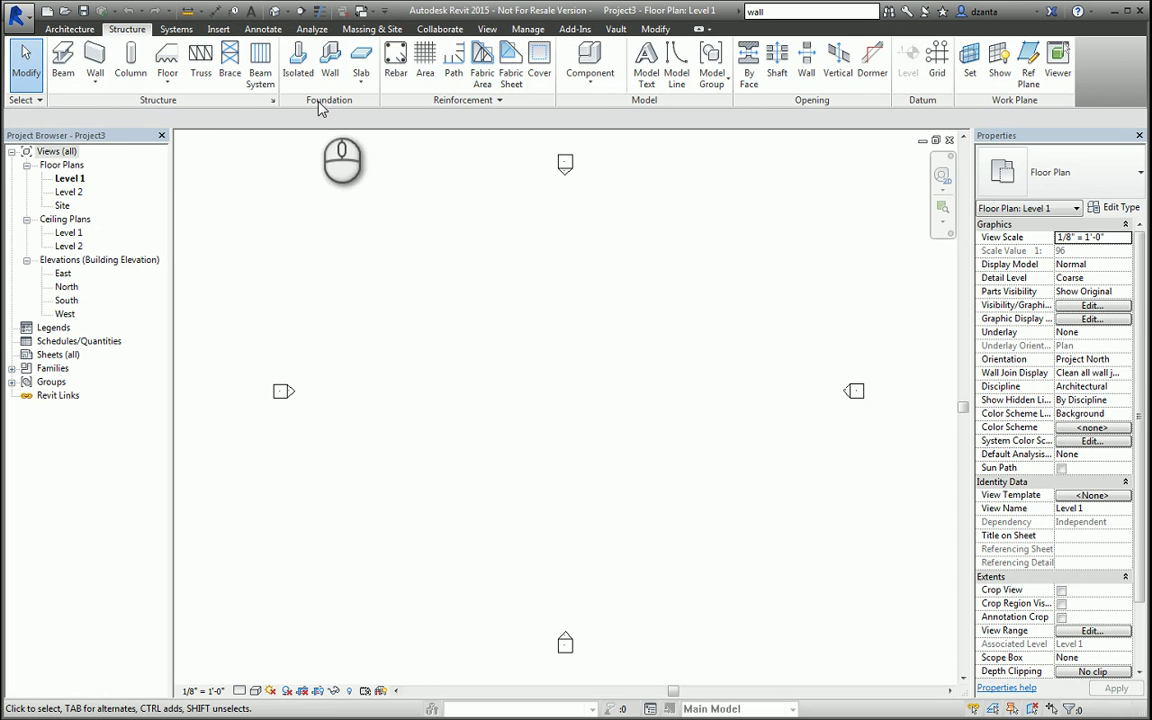
{"action": "left_click", "coordinate": [69, 29]}
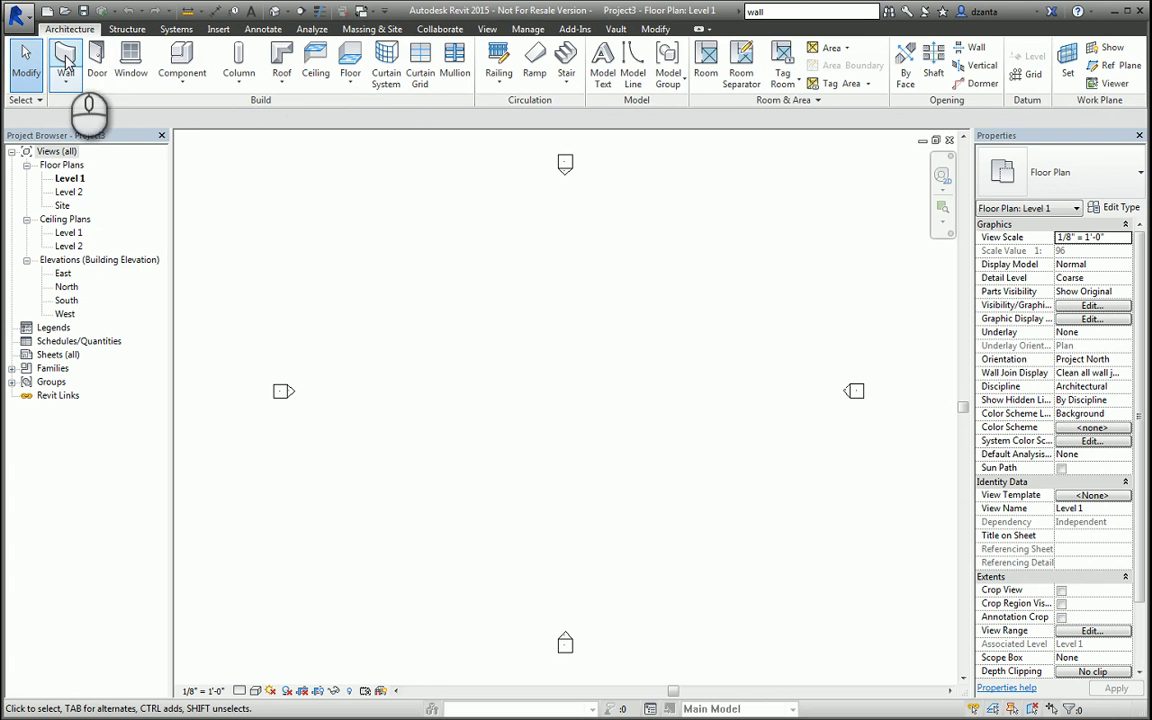
{"action": "left_click", "coordinate": [127, 29]}
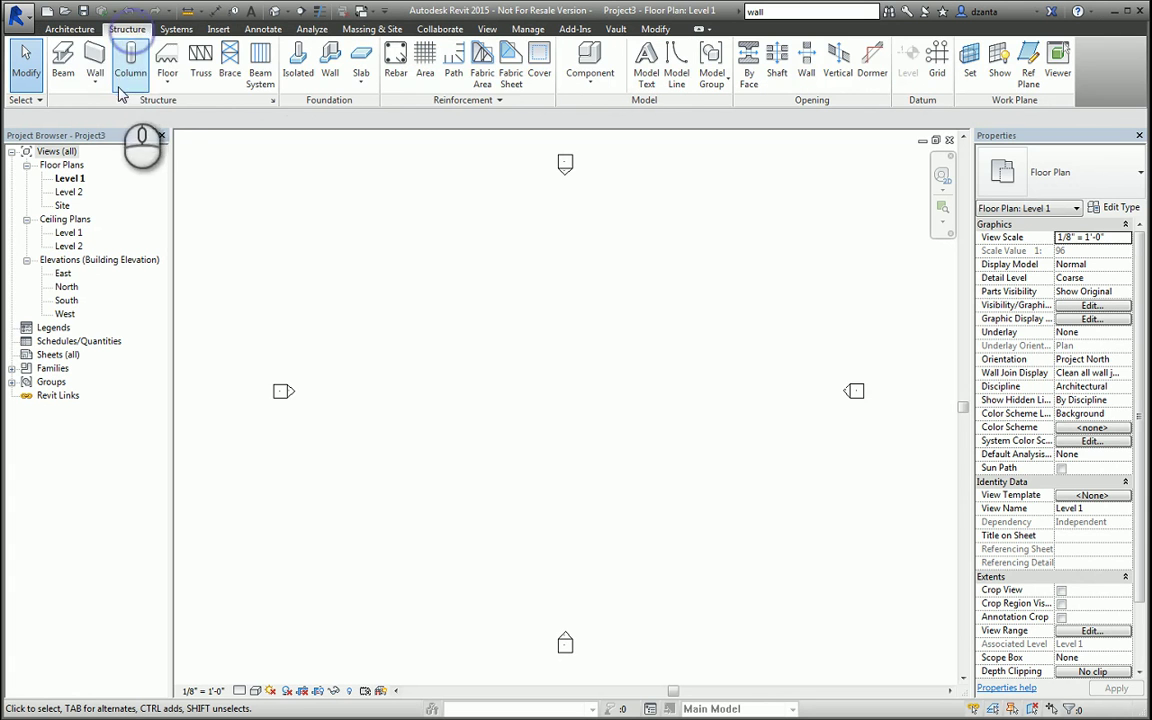
{"action": "left_click", "coordinate": [69, 29]}
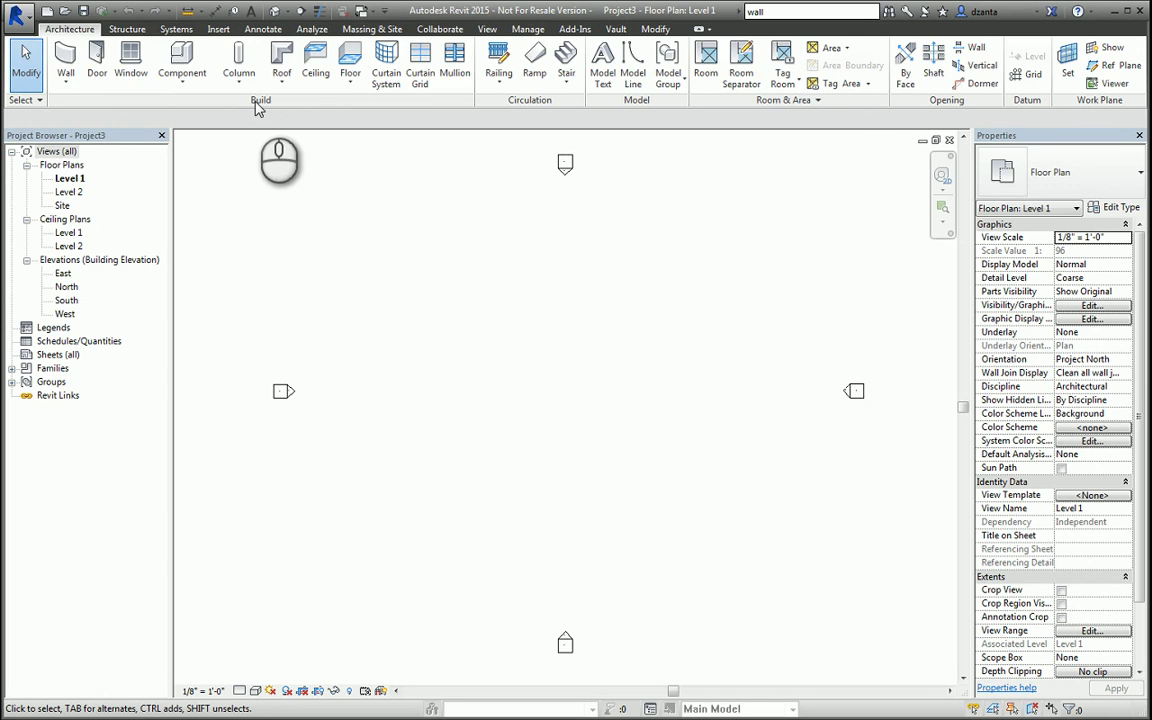
- Examine the additional Room & Area commands and the type properties for text, leaving the properties unchanged
{"action": "left_click", "coordinate": [821, 104]}
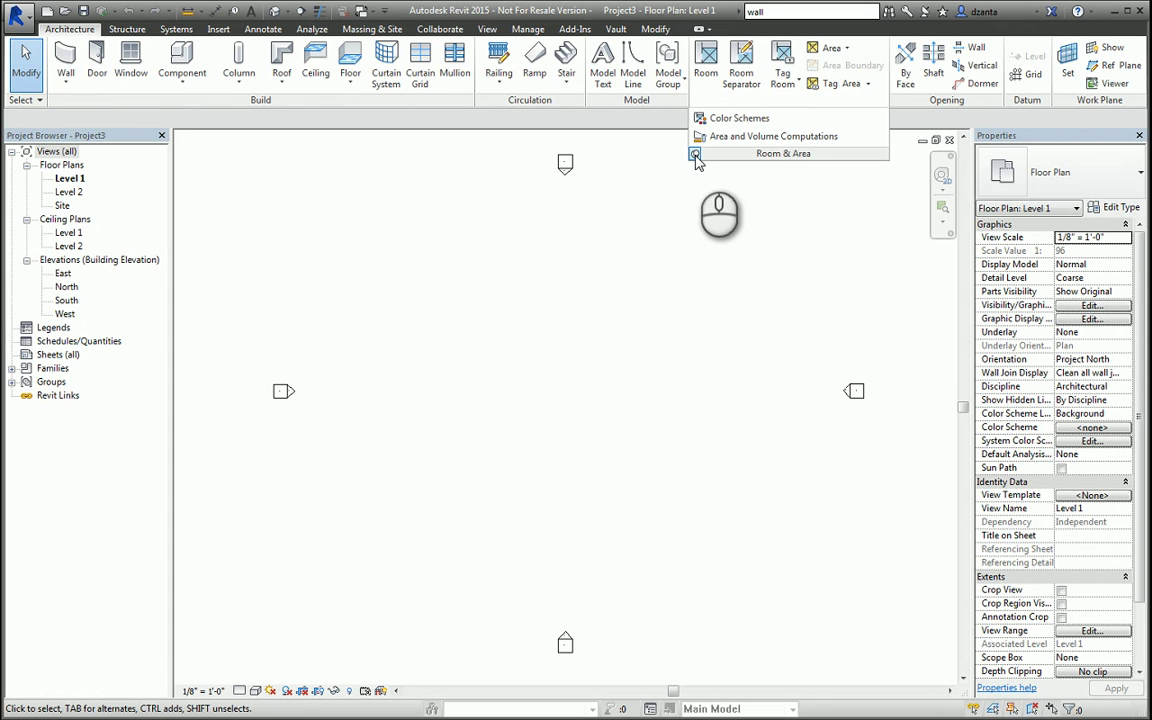
{"action": "left_click", "coordinate": [263, 28]}
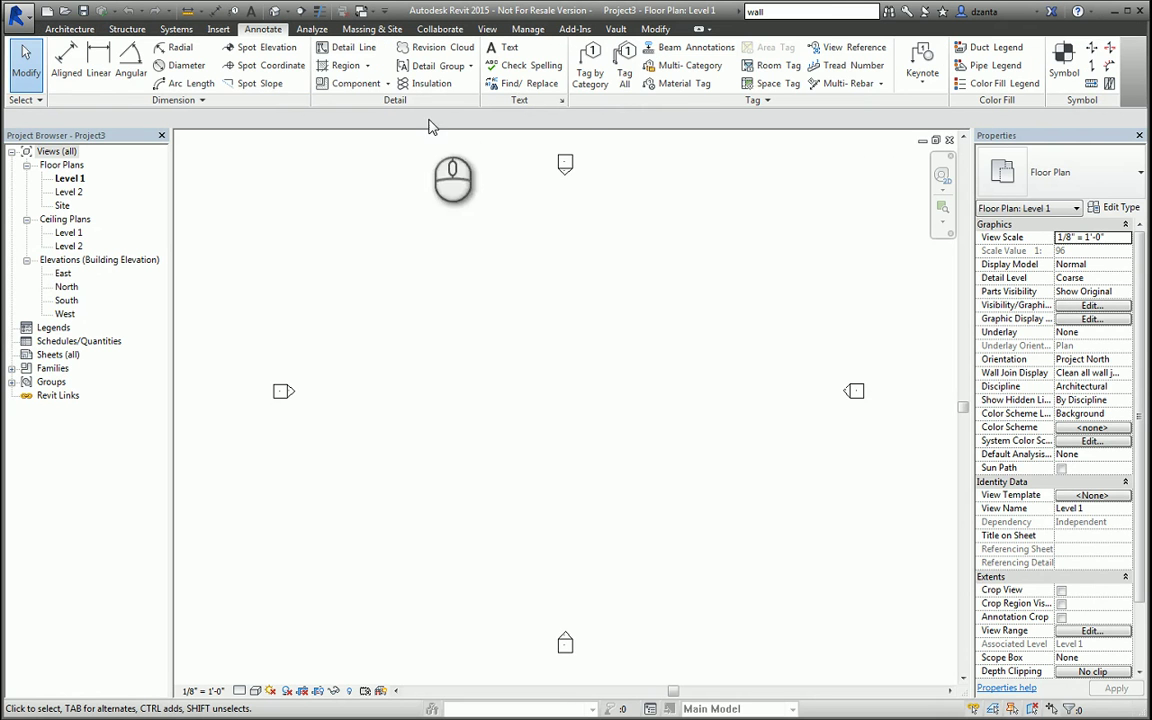
{"action": "left_click", "coordinate": [562, 102]}
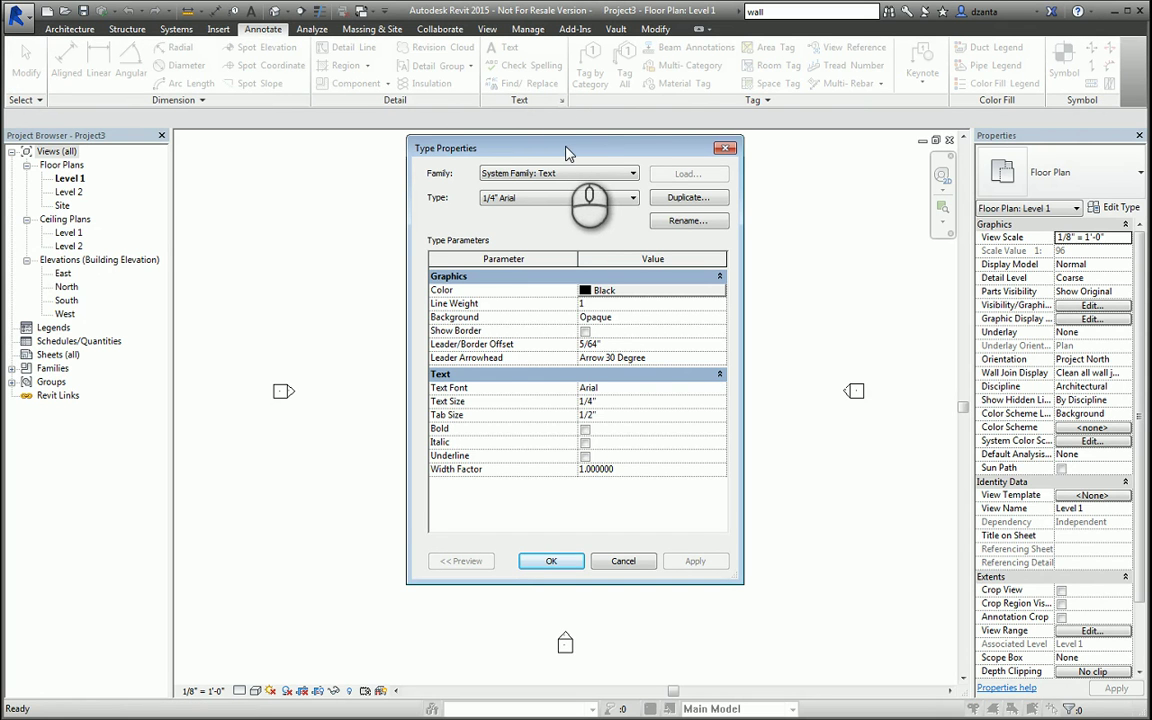
{"action": "left_click", "coordinate": [724, 150]}
- Review the available wall tool variants and start the default architectural Wall tool
{"action": "left_click", "coordinate": [69, 28]}
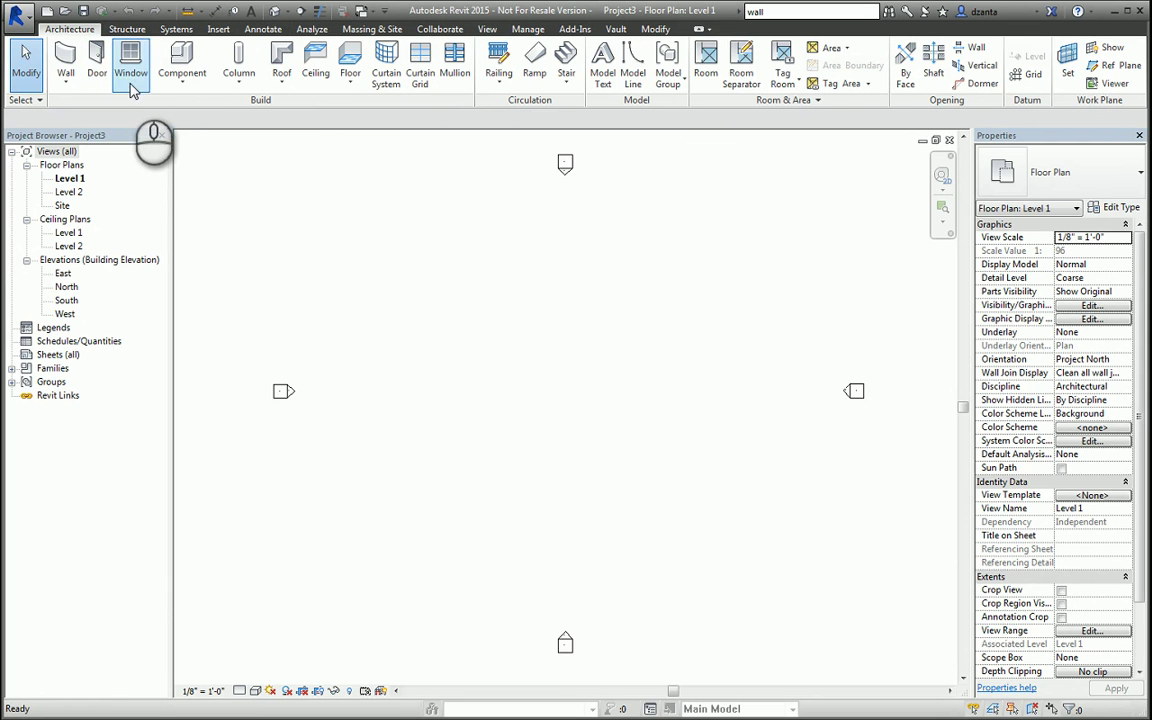
{"action": "left_click", "coordinate": [68, 87]}
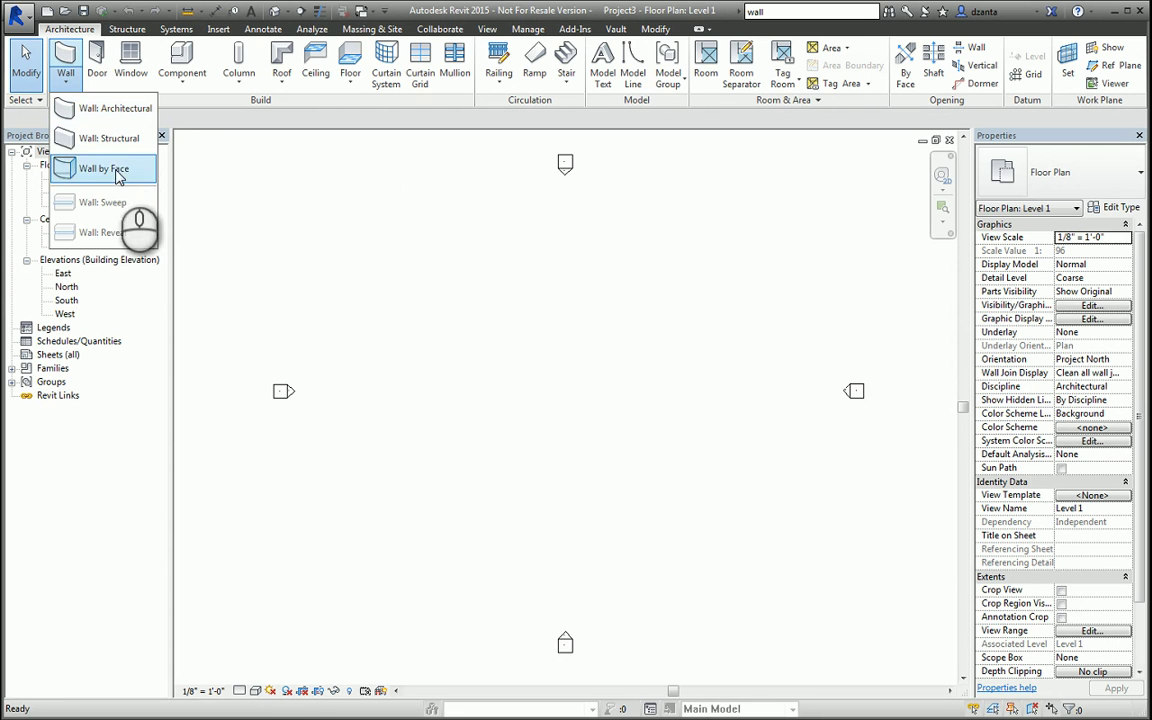
{"action": "left_click", "coordinate": [185, 118]}
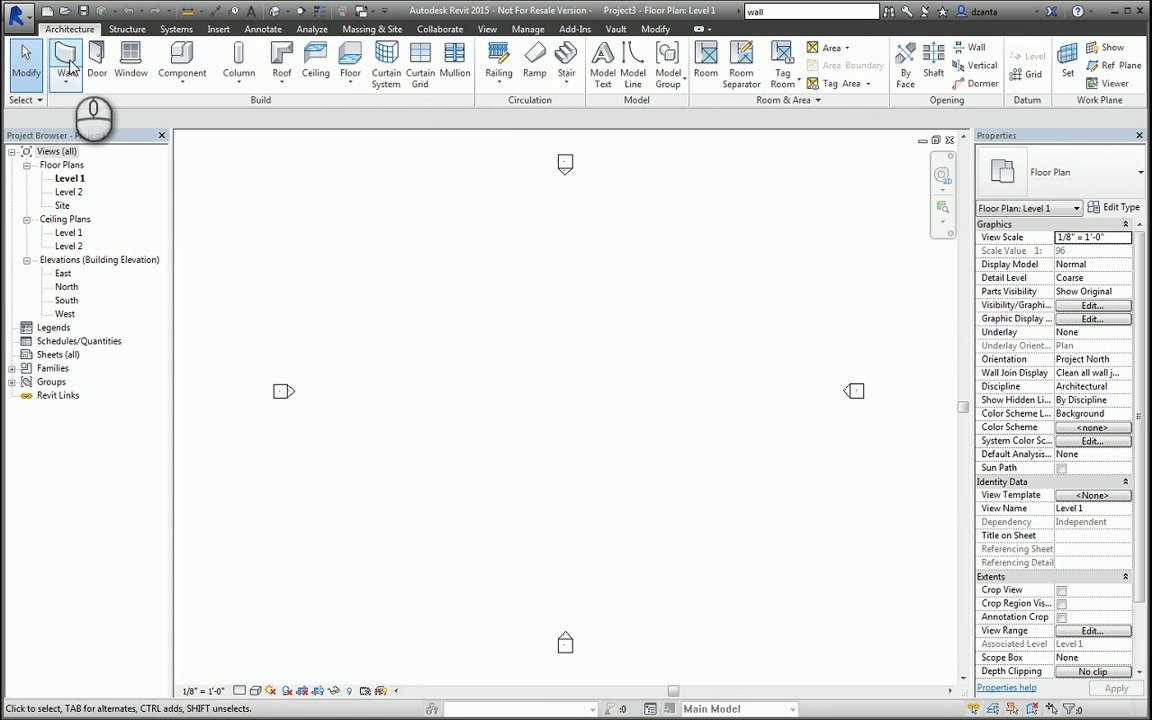
{"action": "left_click", "coordinate": [66, 60]}
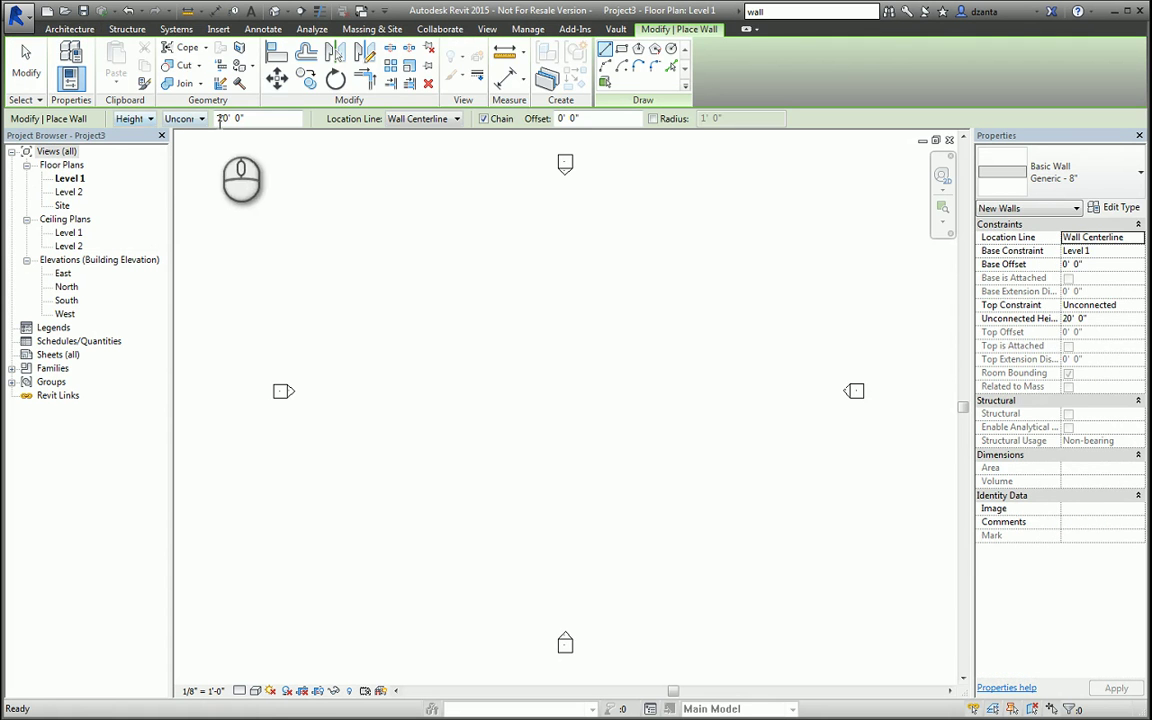
- Draw two overlapping rectangles of Generic - 8" walls, 20' high, on the Level 1 floor plan and leave the Wall tool
{"action": "left_click", "coordinate": [26, 62]}
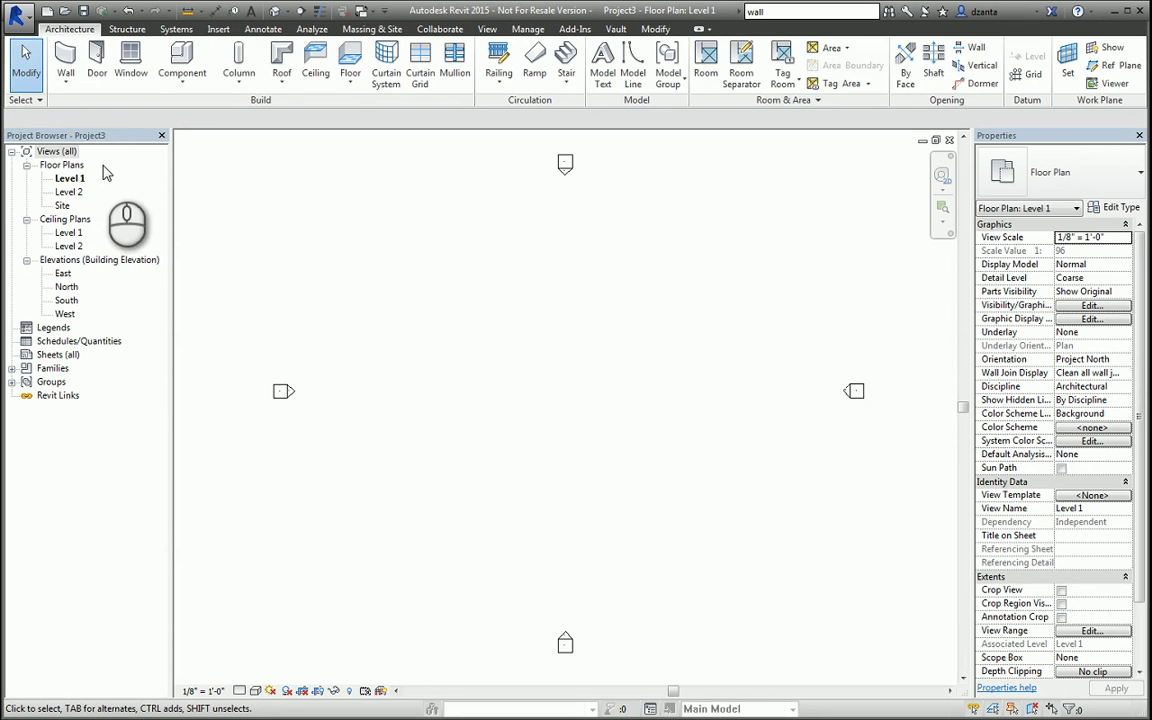
{"action": "left_click", "coordinate": [66, 58]}
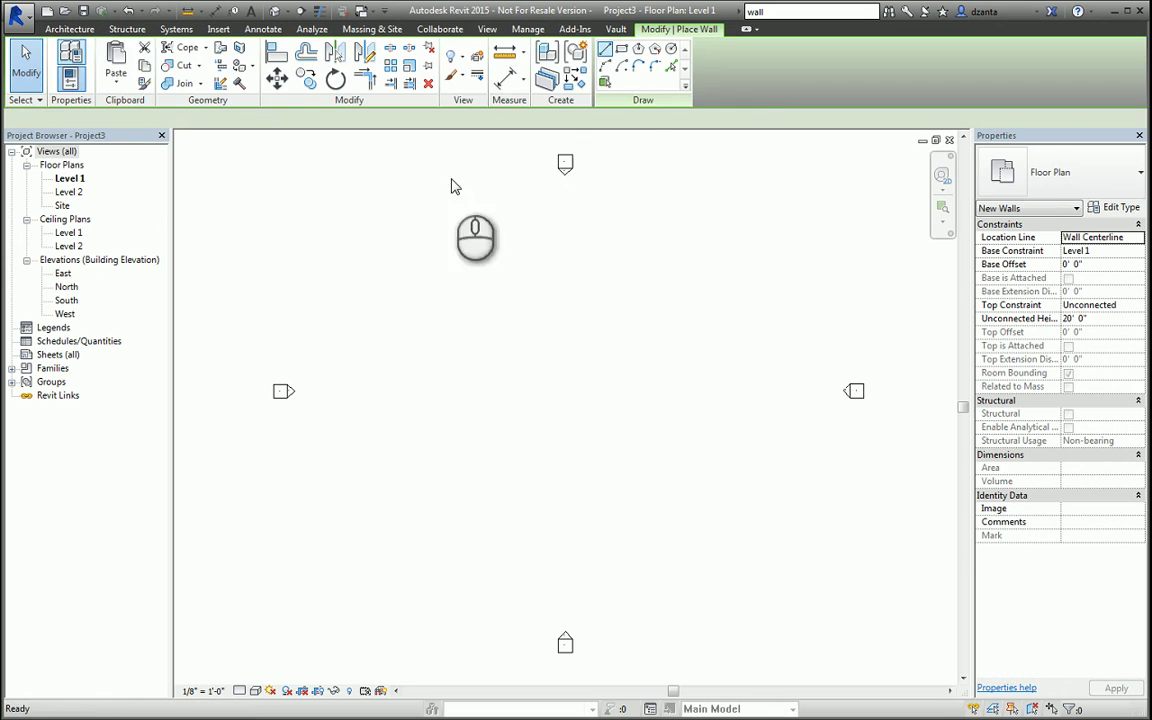
{"action": "left_click", "coordinate": [619, 51]}
{"action": "left_click", "coordinate": [514, 404]}
{"action": "left_click", "coordinate": [646, 497]}
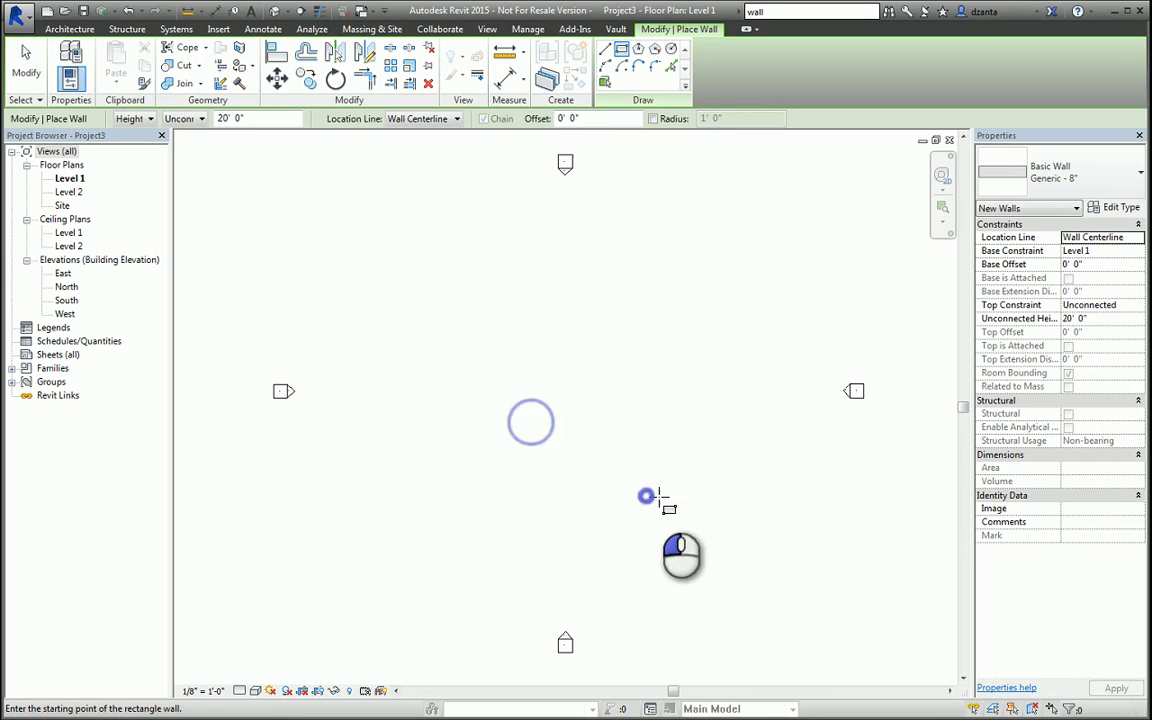
{"action": "left_click", "coordinate": [565, 338]}
{"action": "left_click", "coordinate": [689, 440]}
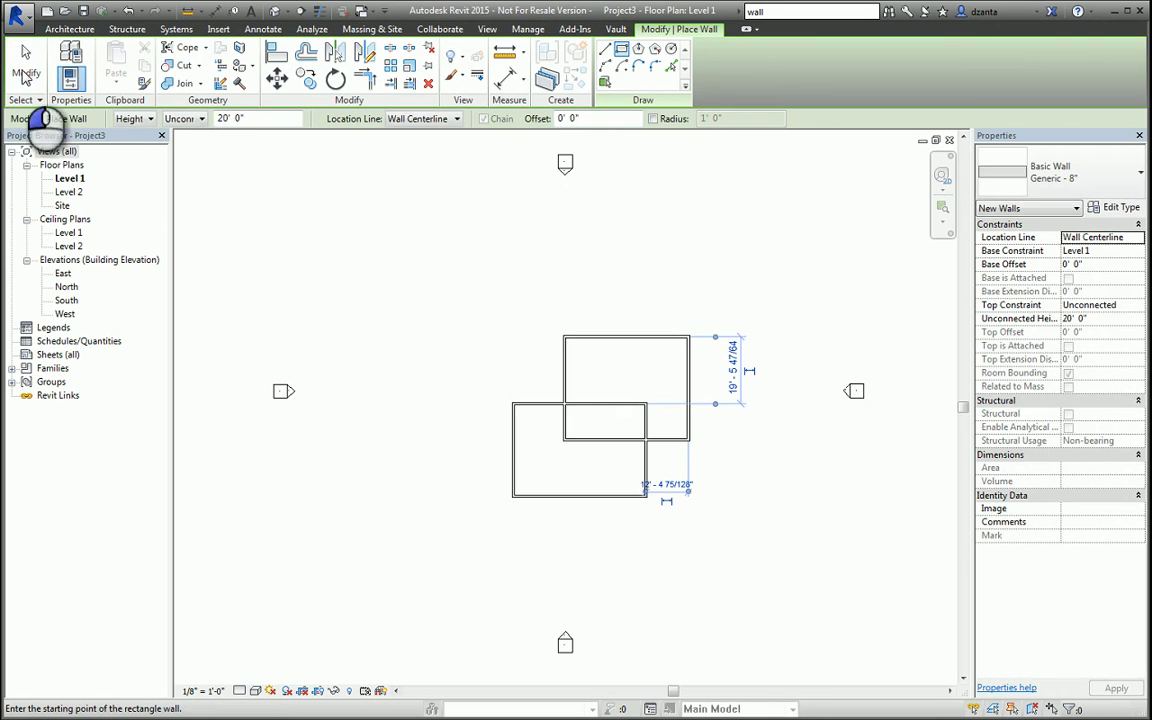
{"action": "left_click", "coordinate": [26, 70]}
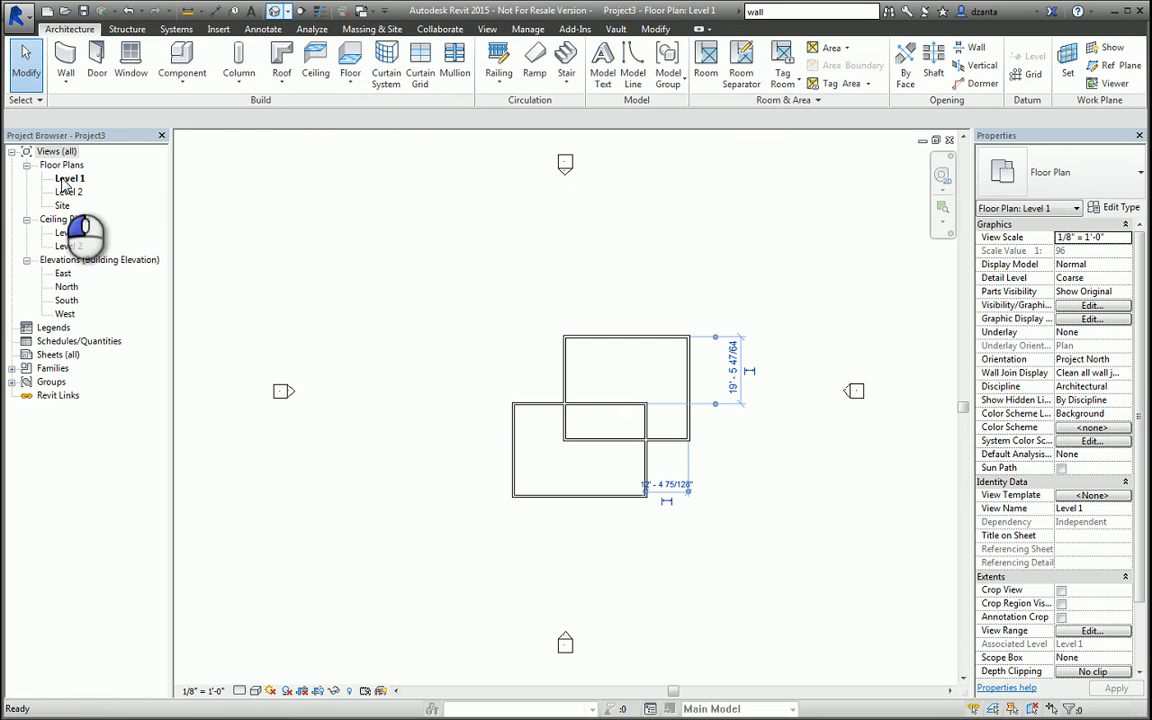
- View the walls in the default 3D view and the North and South elevations, then return to the Level 1 plan
{"action": "left_click", "coordinate": [274, 11]}
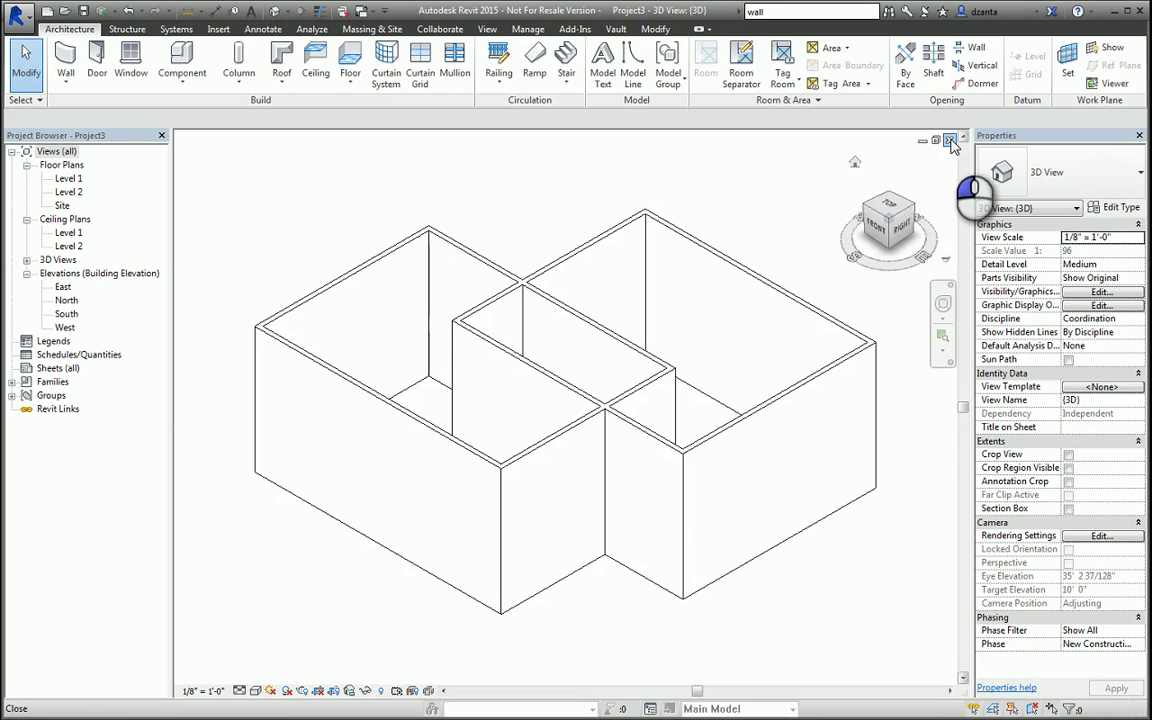
{"action": "left_click", "coordinate": [950, 140]}
{"action": "double_click", "coordinate": [68, 300]}
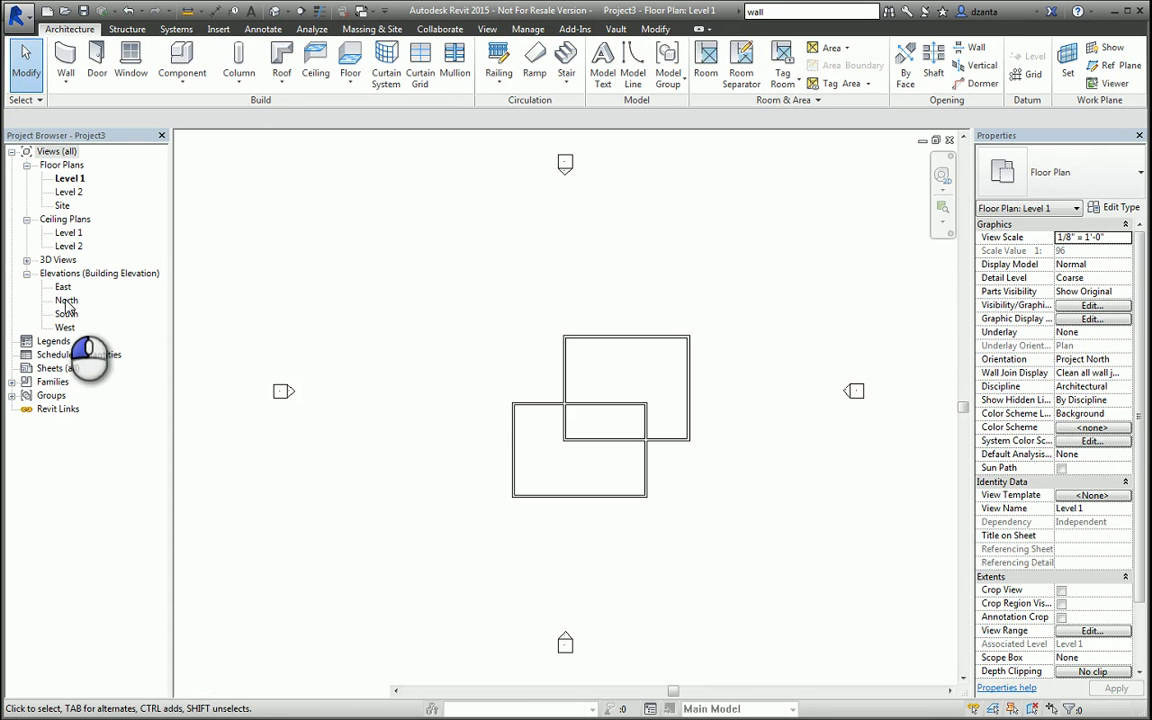
{"action": "double_click", "coordinate": [66, 313]}
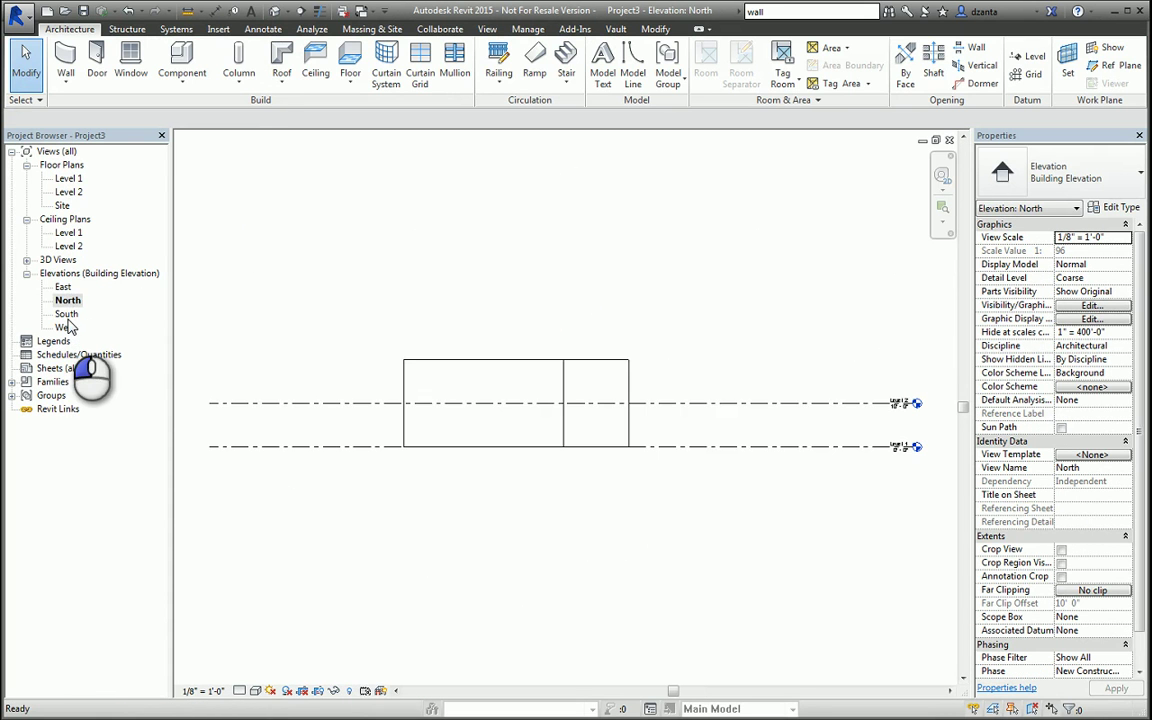
{"action": "left_click", "coordinate": [950, 141]}
{"action": "left_click", "coordinate": [950, 141]}
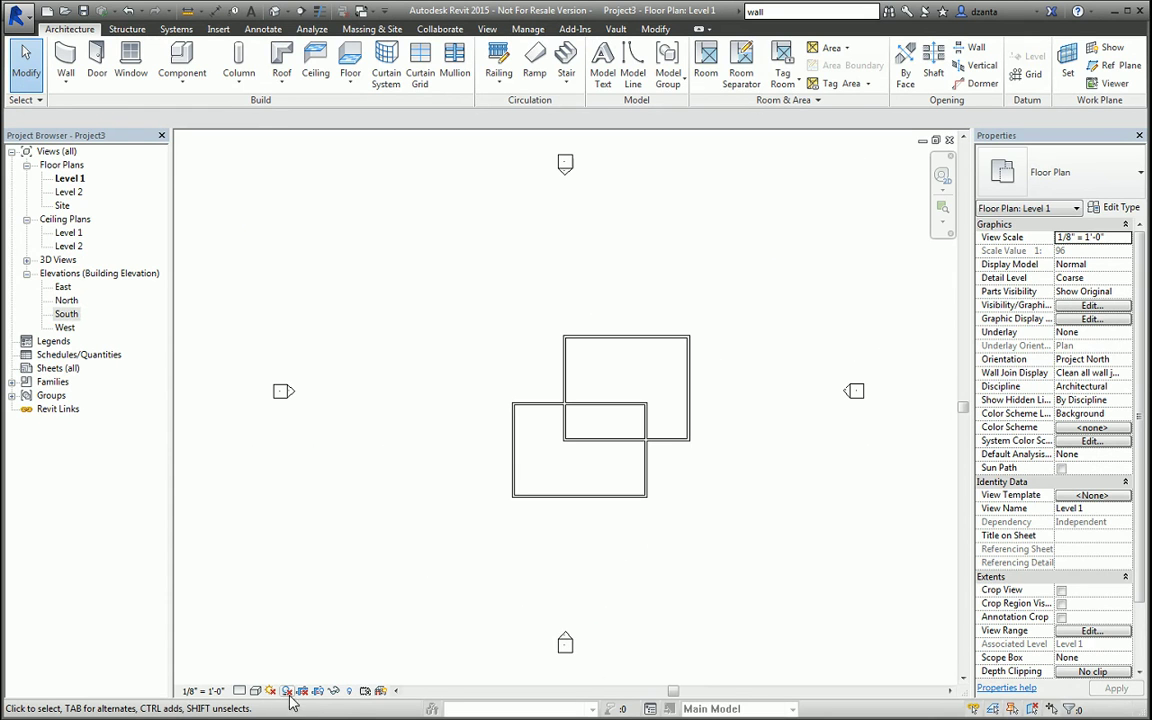
- Set the Level 1 plan's view scale to 1/4" = 1'-0" and its detail level to Fine
{"action": "left_click", "coordinate": [215, 692]}
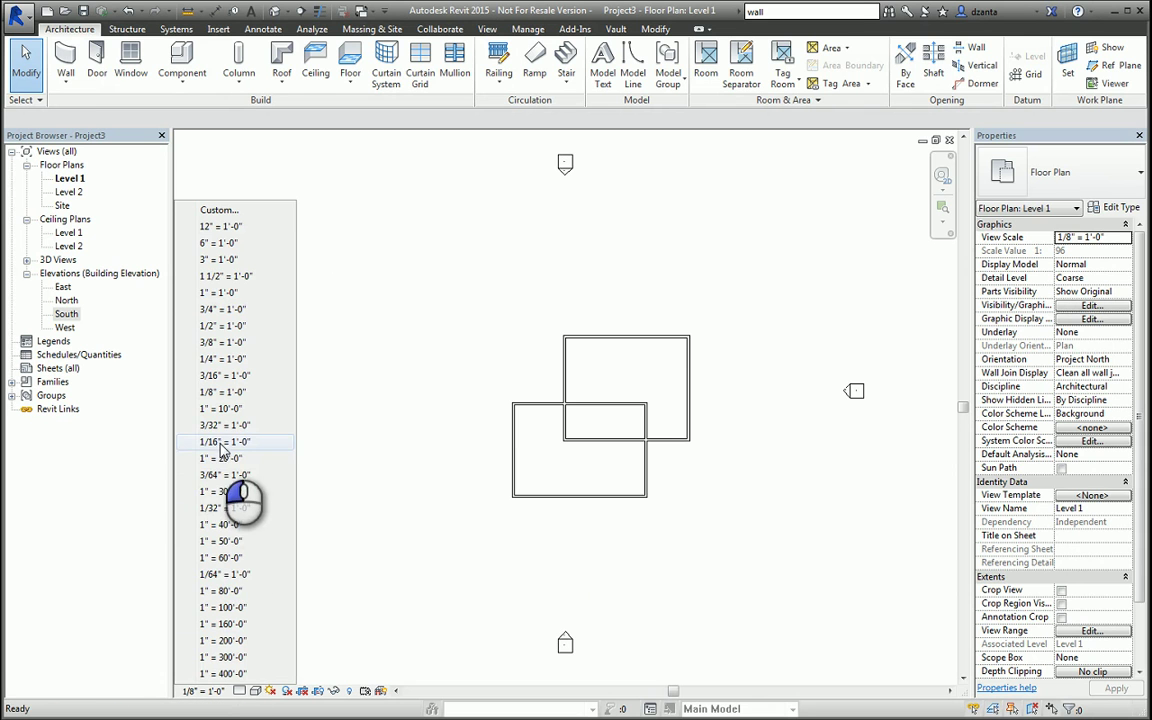
{"action": "left_click", "coordinate": [355, 547]}
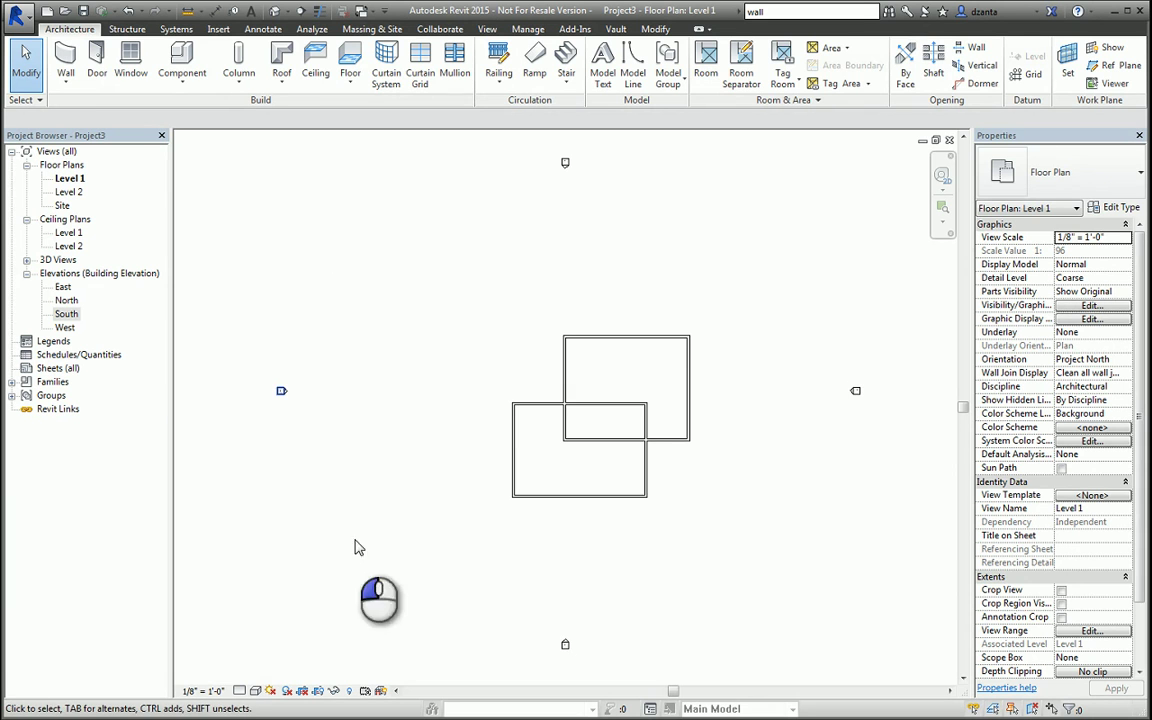
{"action": "left_click", "coordinate": [243, 691]}
{"action": "left_click", "coordinate": [258, 676]}
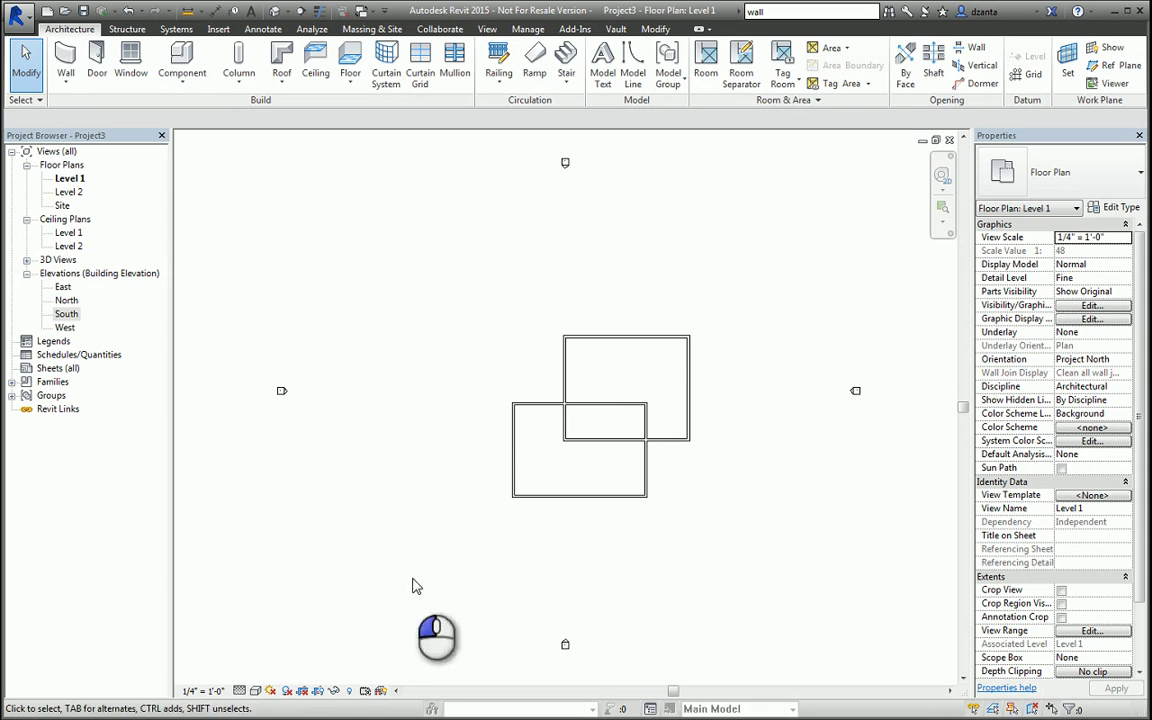
- Change all walls of both rectangles to the type Exterior - Brick on CMU
{"action": "left_click_drag", "start_coordinate": [501, 545], "coordinate": [748, 300]}
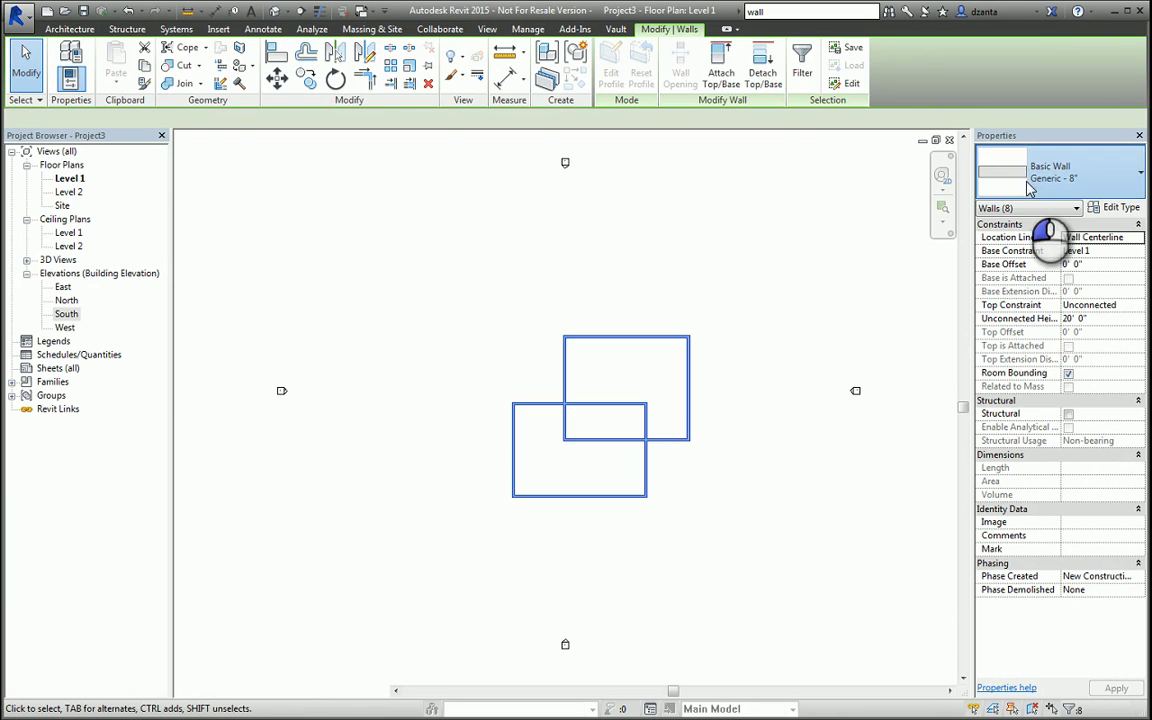
{"action": "left_click", "coordinate": [703, 358]}
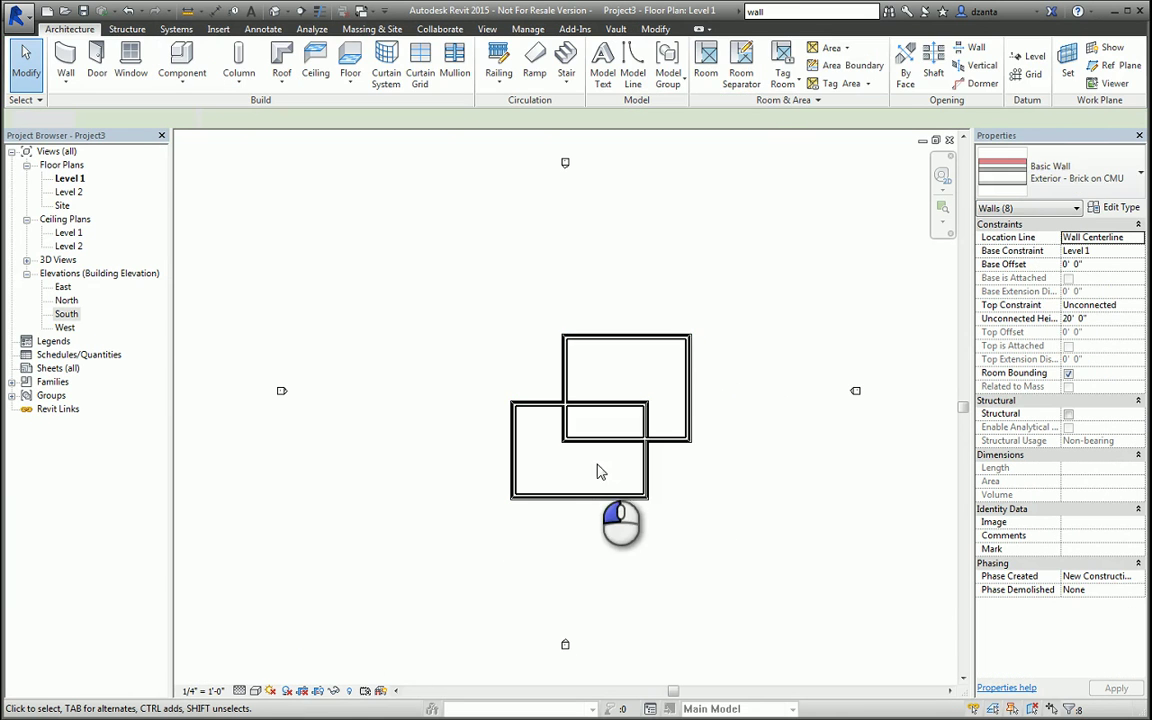
{"action": "scroll", "coordinate": [590, 470], "scroll_direction": "up", "scroll_amount": 5}
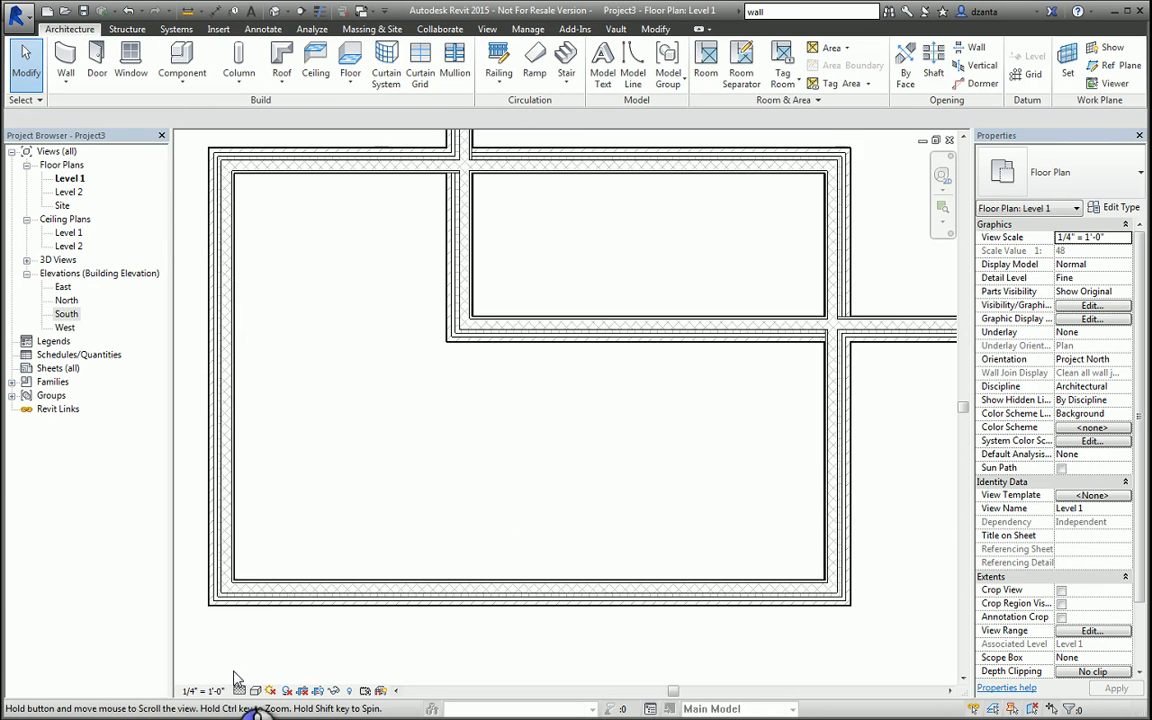
- Switch the plan's detail level to Coarse and back to Medium to compare how the brick walls are displayed
{"action": "left_click", "coordinate": [258, 691]}
{"action": "left_click", "coordinate": [263, 645]}
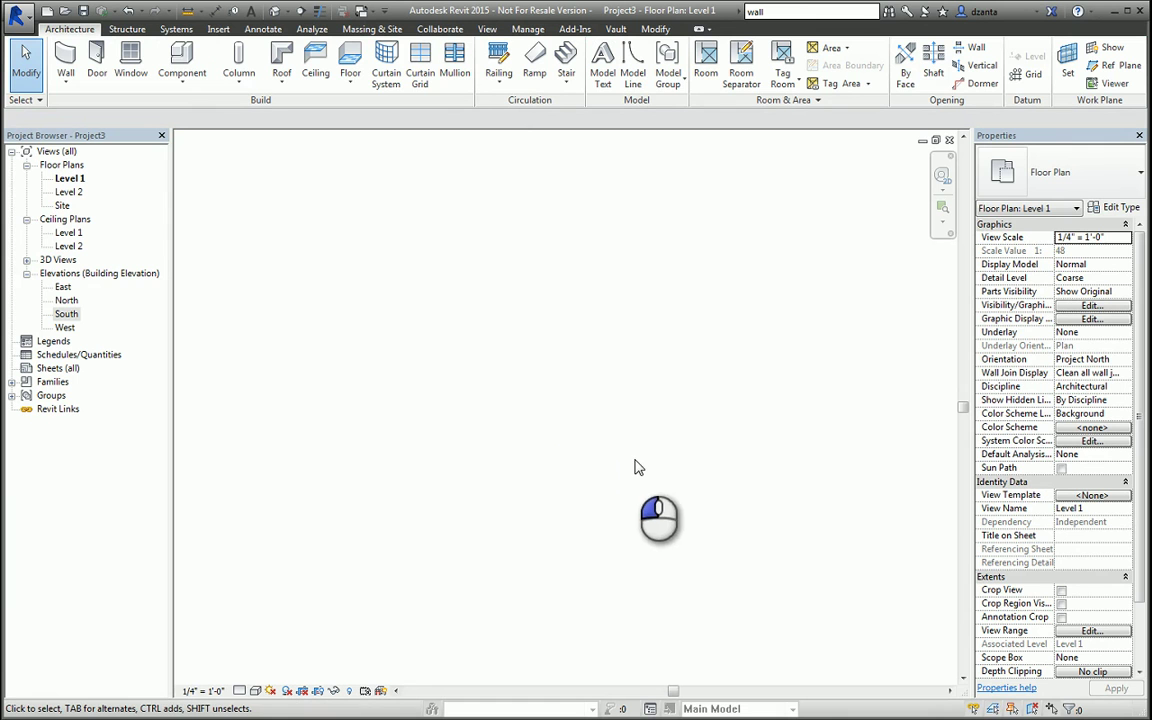
{"action": "middle_click", "coordinate": [673, 447]}
{"action": "middle_click", "coordinate": [673, 447]}
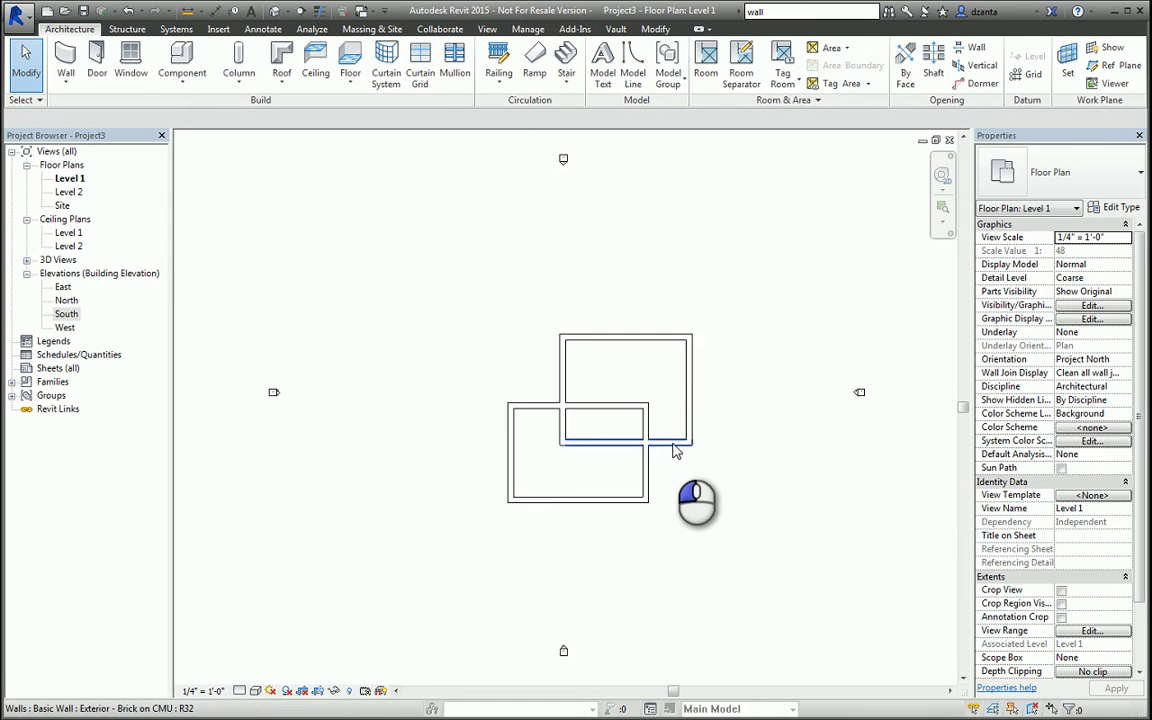
{"action": "scroll", "coordinate": [529, 473], "scroll_direction": "up", "scroll_amount": 5}
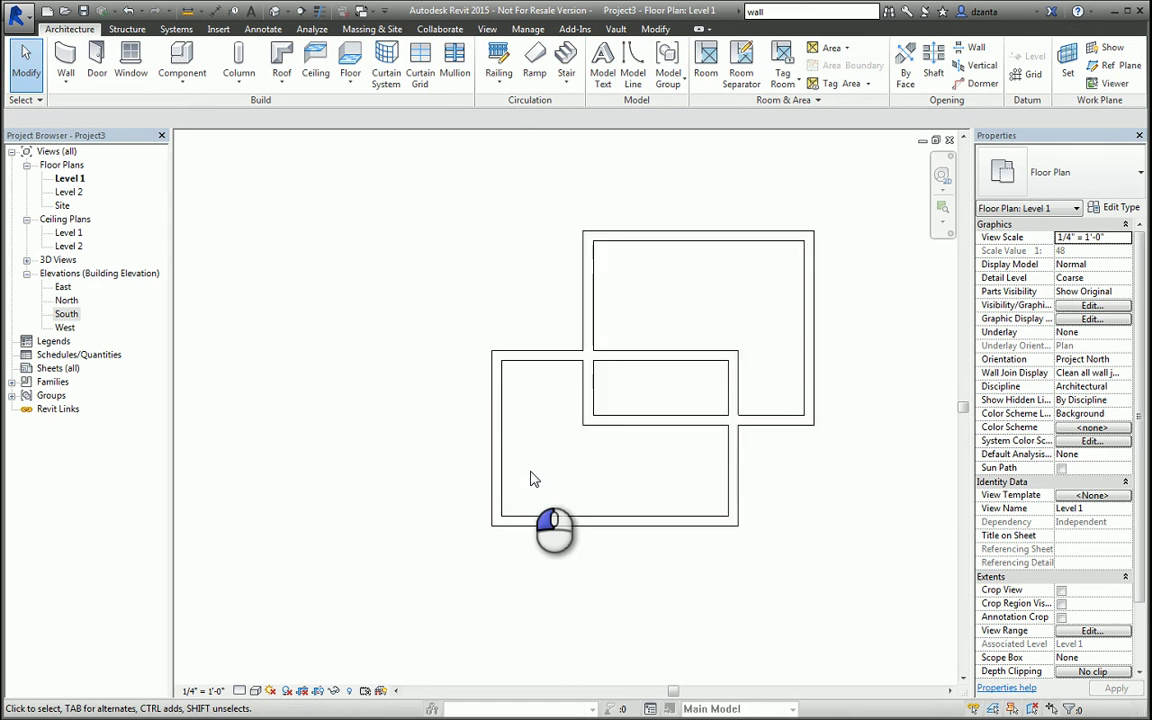
{"action": "left_click", "coordinate": [240, 691]}
{"action": "left_click", "coordinate": [255, 656]}
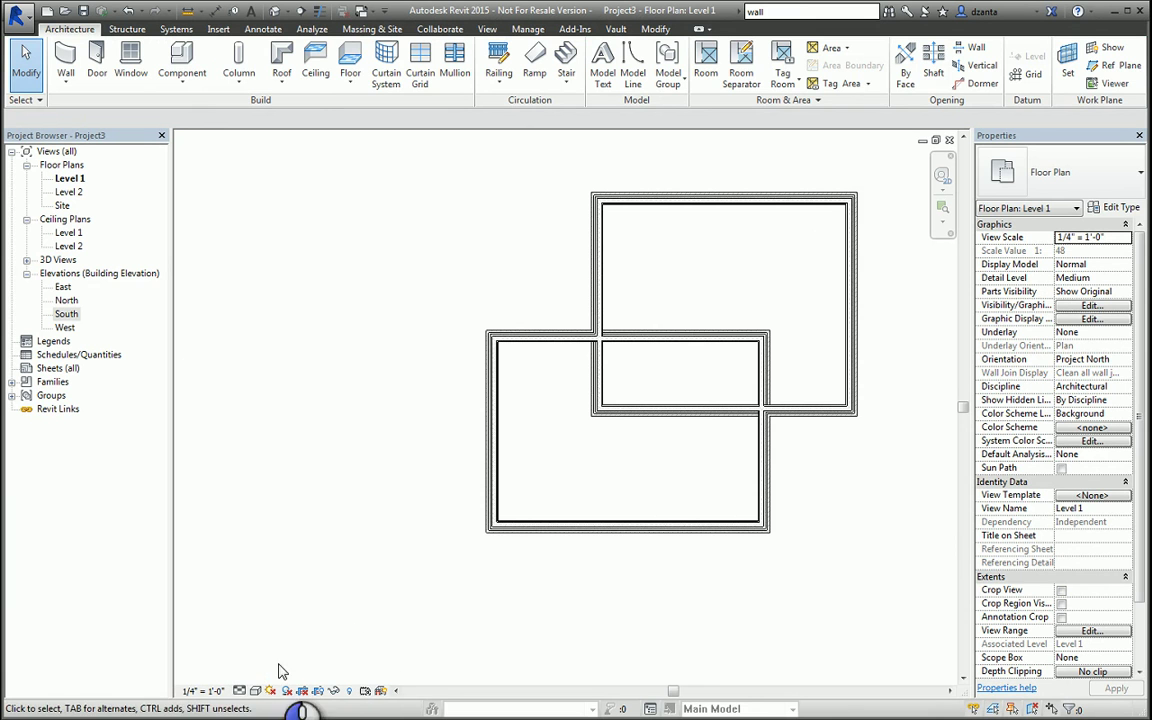
{"action": "left_click", "coordinate": [239, 692]}
{"action": "left_click", "coordinate": [265, 674]}
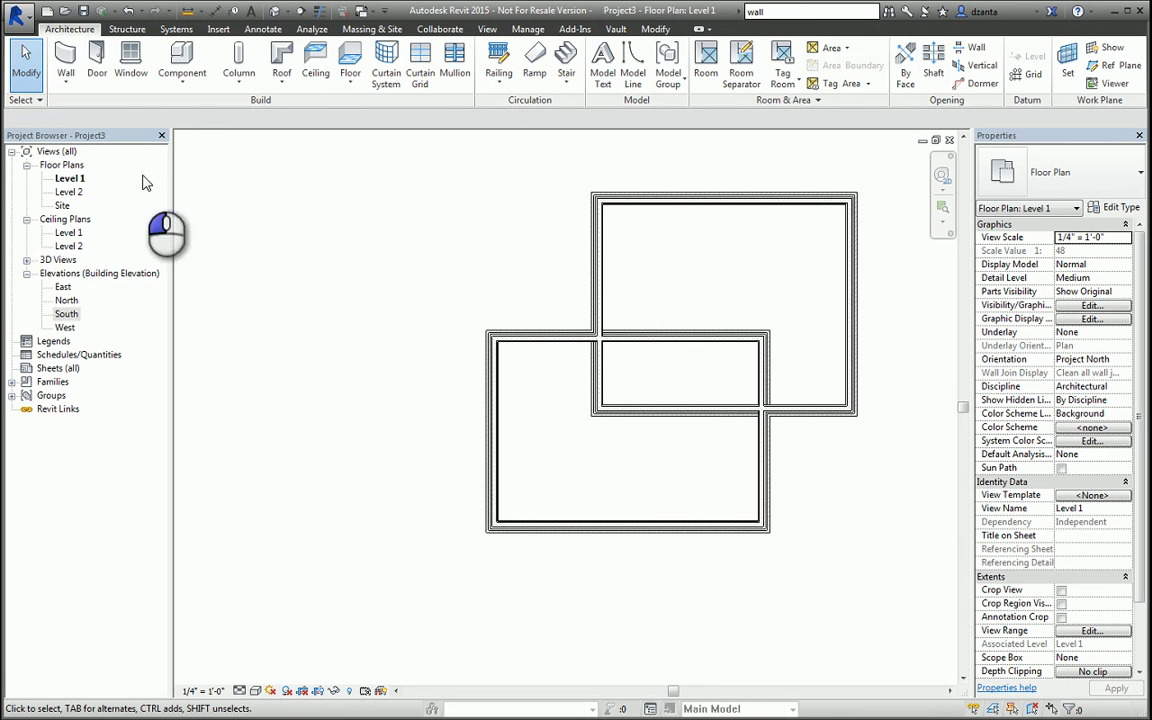
- Place a vertical W10X49 structural column, set by Height instead of Depth, inside the lower rectangle left of the overlap
{"action": "left_click", "coordinate": [127, 30]}
{"action": "left_click", "coordinate": [130, 62]}
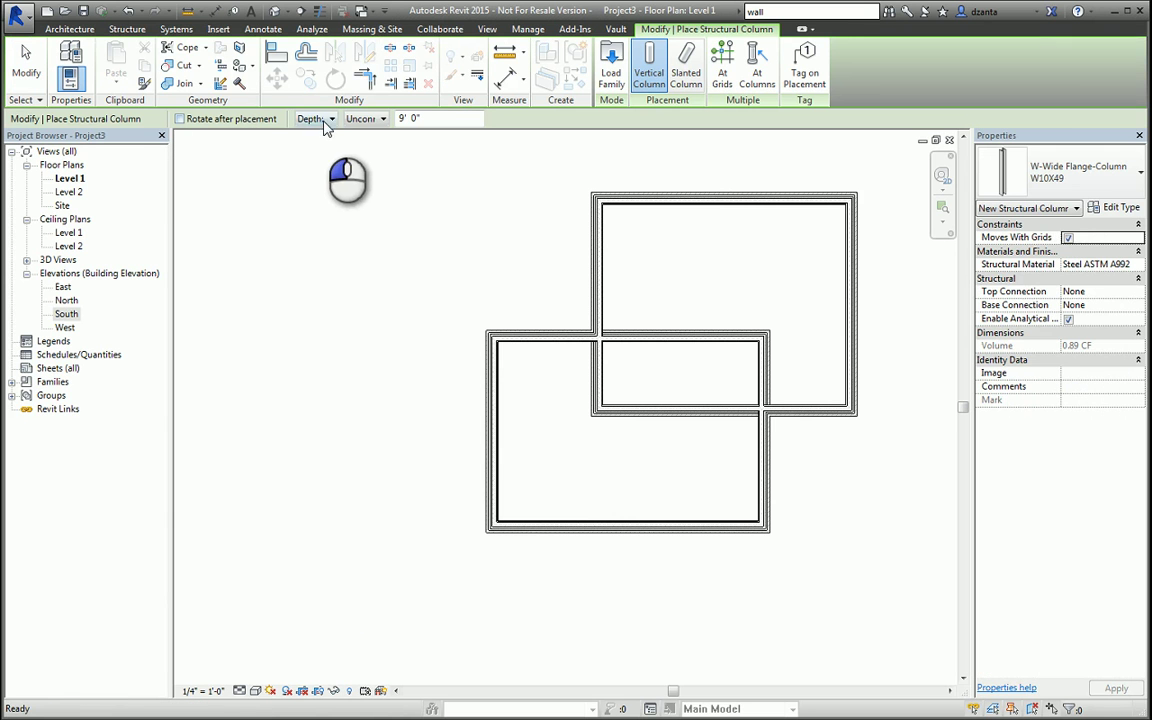
{"action": "left_click", "coordinate": [324, 119]}
{"action": "left_click", "coordinate": [324, 146]}
{"action": "left_click", "coordinate": [543, 477]}
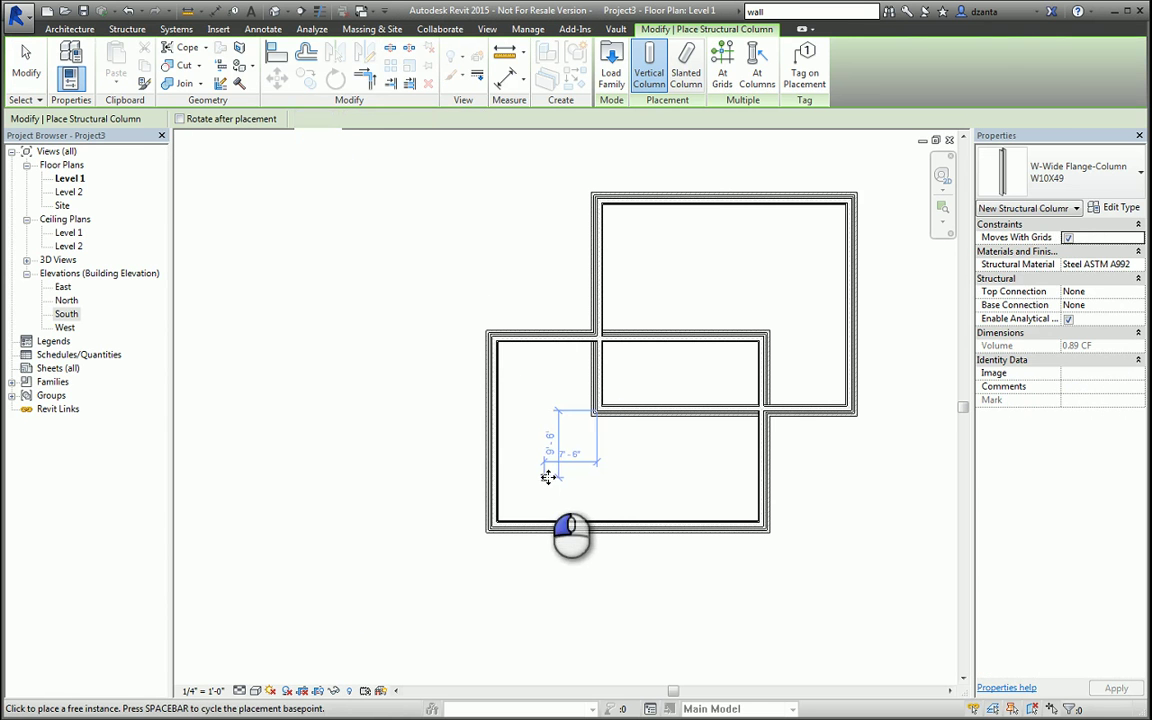
{"action": "key", "text": "Escape"}
{"action": "key", "text": "Escape"}
- Compare the steel column's profile up close with the plan's detail level set to Coarse and Medium
{"action": "scroll", "coordinate": [500, 540], "scroll_direction": "up", "scroll_amount": 8}
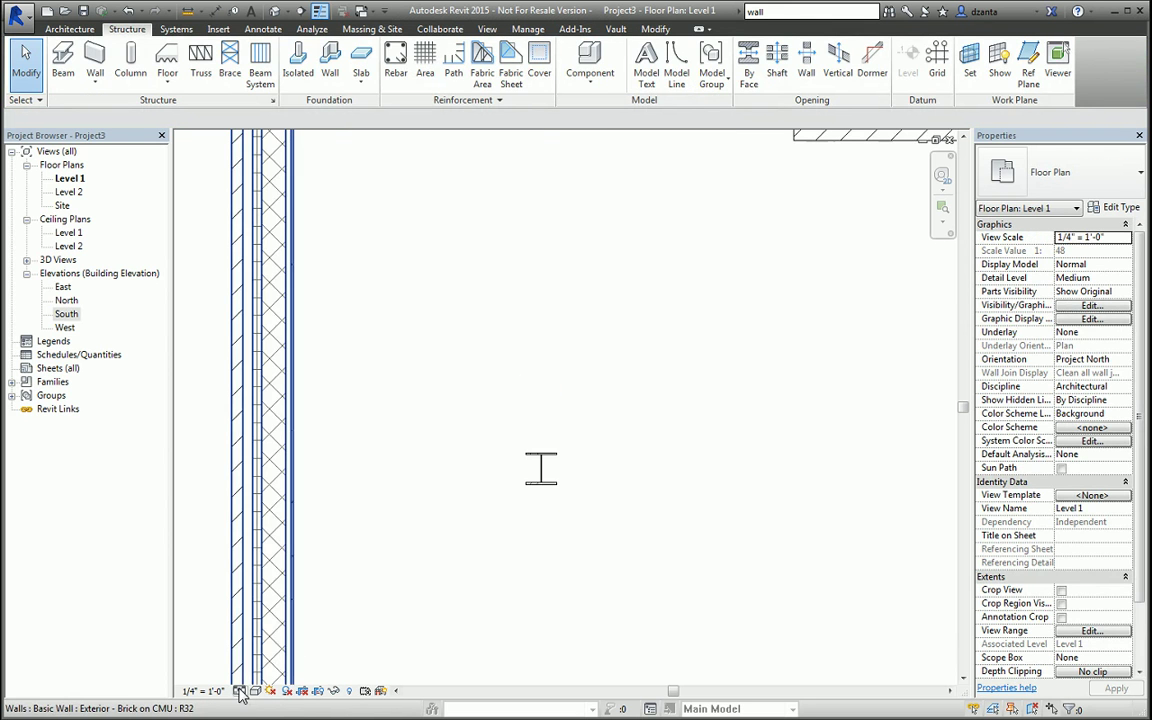
{"action": "left_click", "coordinate": [239, 691]}
{"action": "left_click", "coordinate": [256, 645]}
{"action": "scroll", "coordinate": [525, 540], "scroll_direction": "up", "scroll_amount": 3}
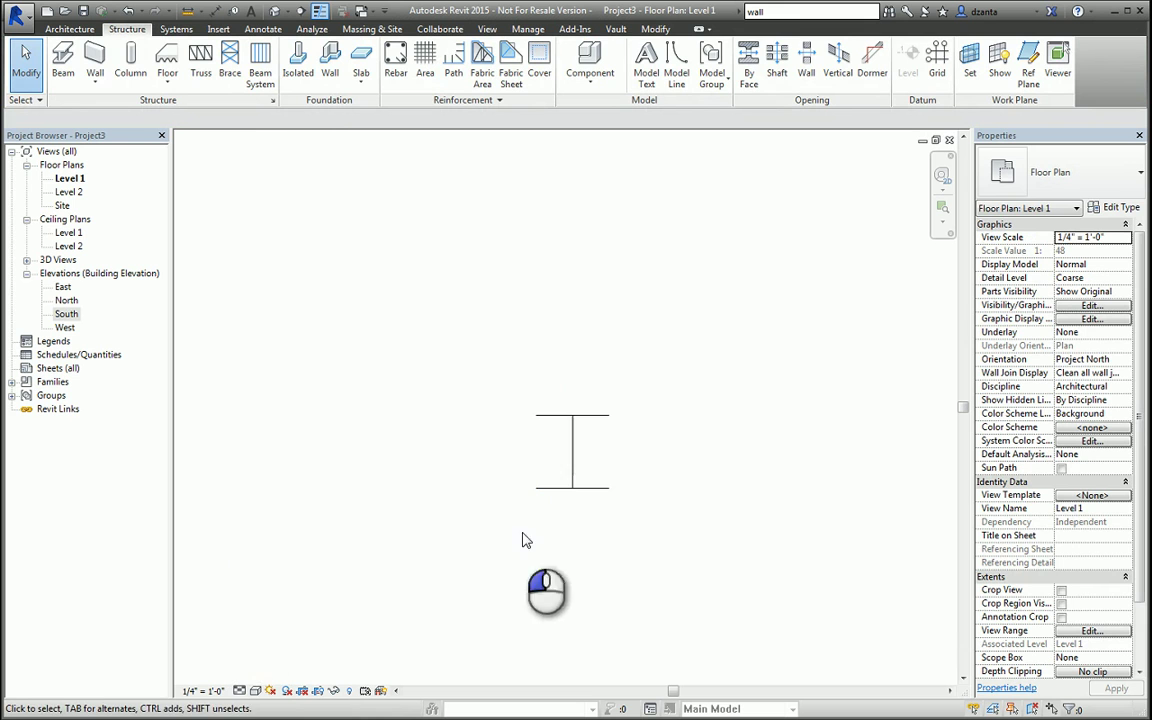
{"action": "left_click", "coordinate": [240, 691]}
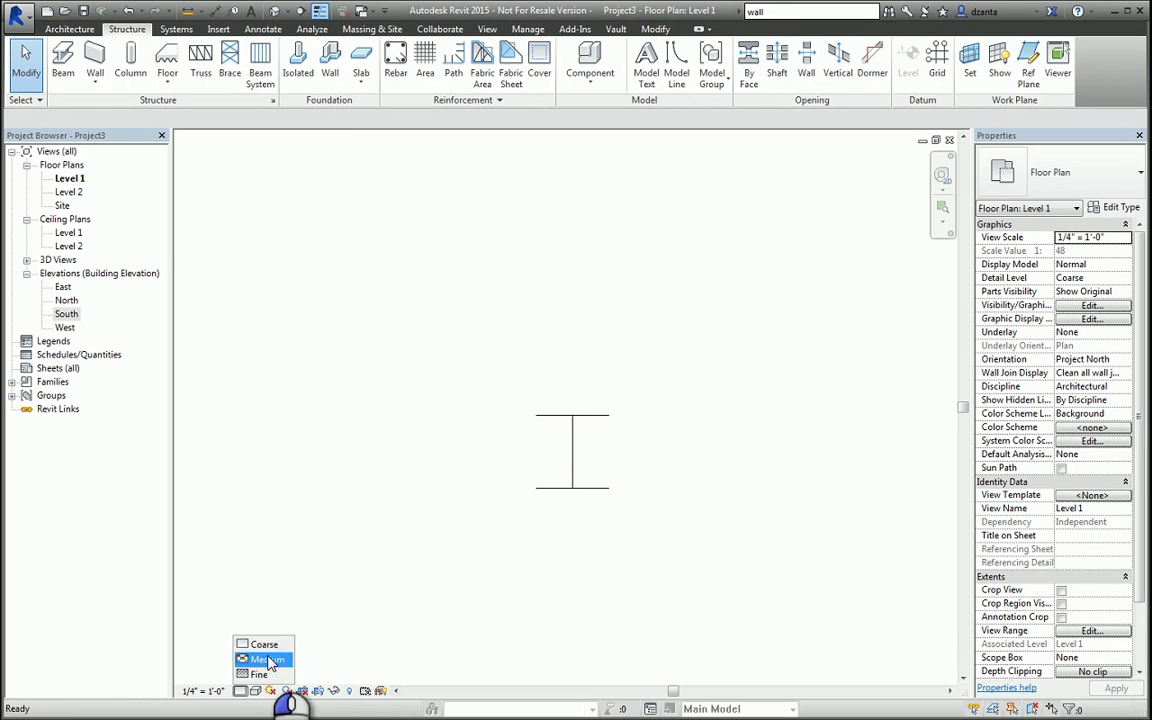
{"action": "left_click", "coordinate": [262, 659]}
{"action": "scroll", "coordinate": [645, 405], "scroll_direction": "up", "scroll_amount": 3}
{"action": "scroll", "coordinate": [575, 425], "scroll_direction": "up", "scroll_amount": 3}
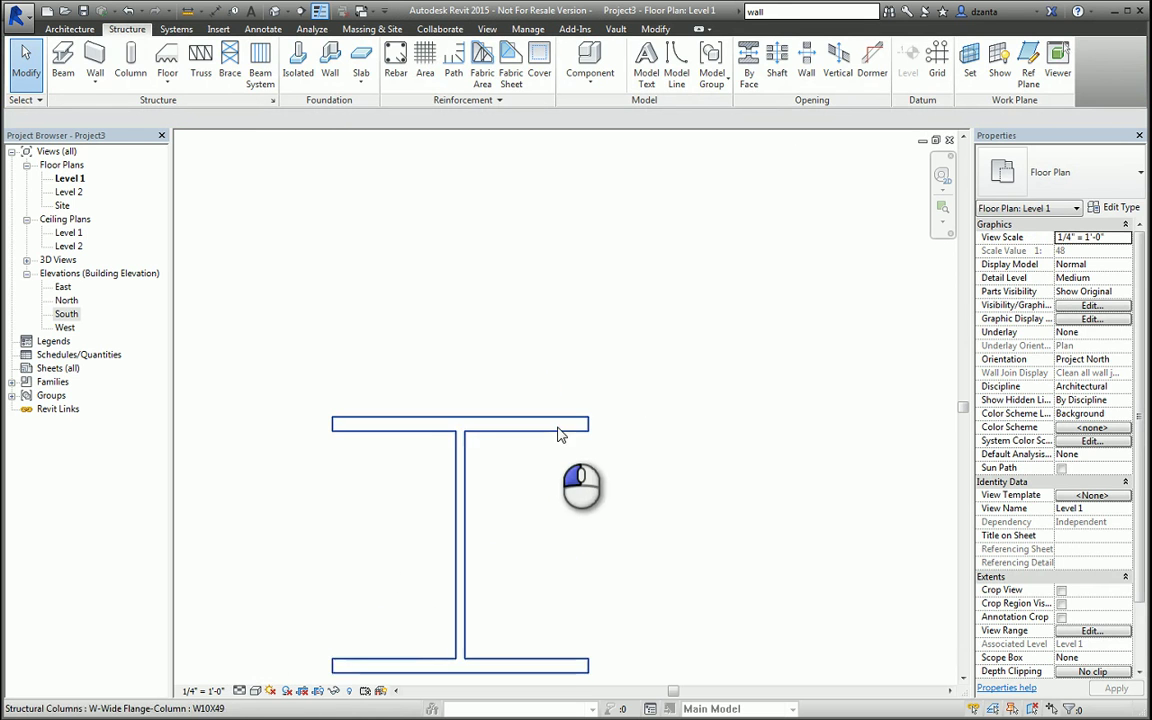
- Set the plan's detail level to Fine for the column and fit the whole plan in the view
{"action": "left_click", "coordinate": [240, 691]}
{"action": "left_click", "coordinate": [263, 676]}
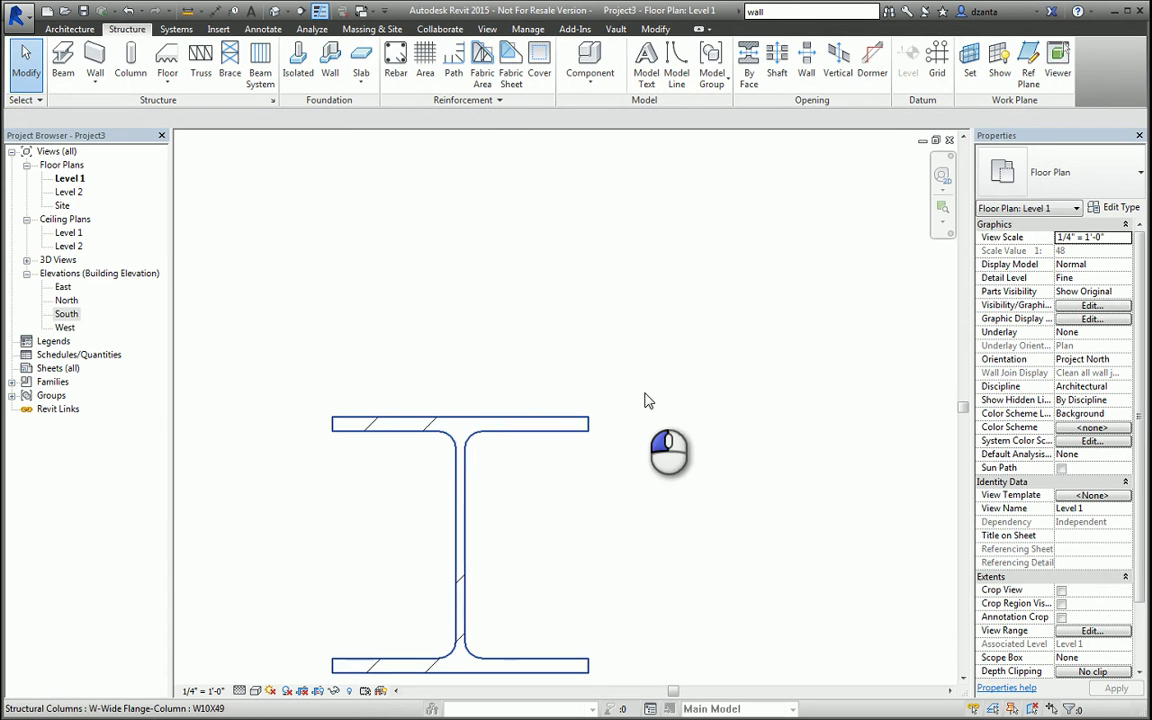
{"action": "key", "text": "z"}
{"action": "key", "text": "e"}
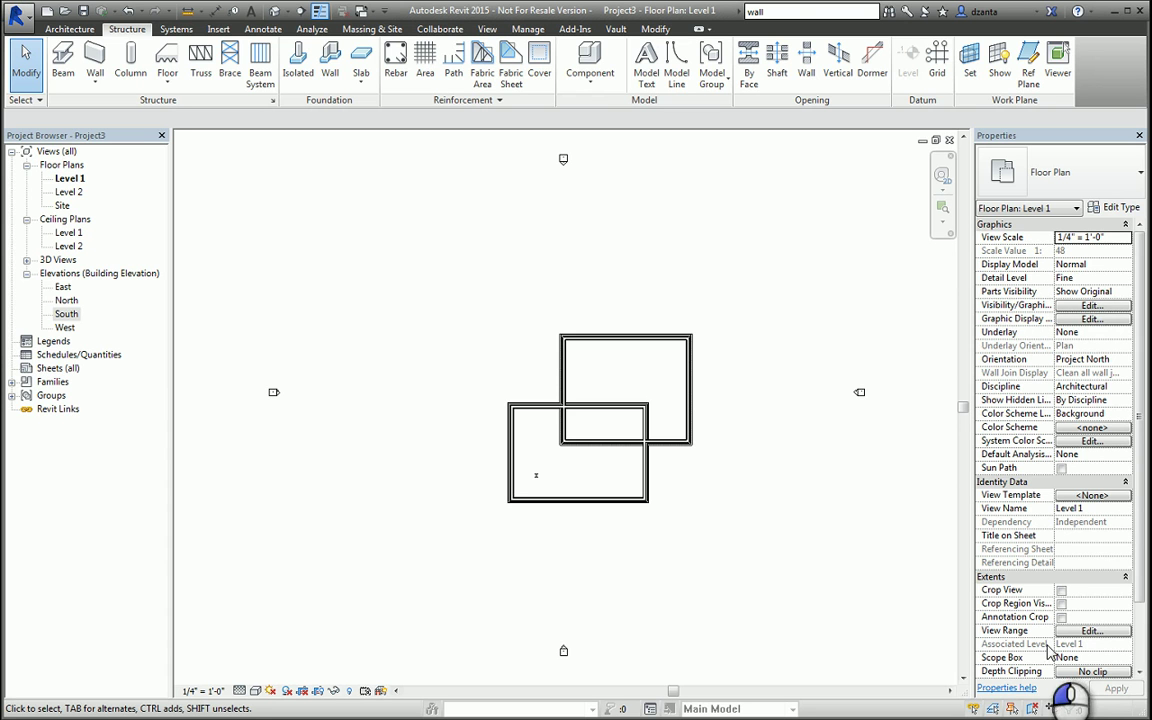
- Examine the instance and type properties of the upper rectangle's right-hand wall, leaving the type unchanged
{"action": "left_click", "coordinate": [690, 393]}
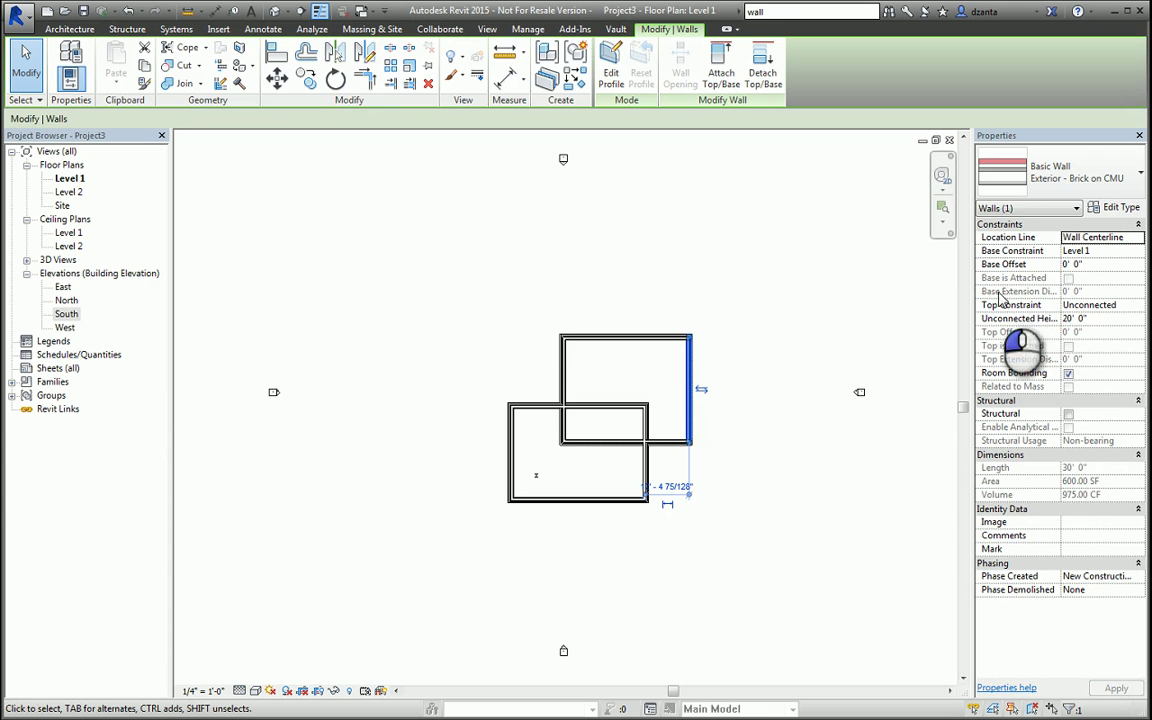
{"action": "left_click", "coordinate": [1121, 207]}
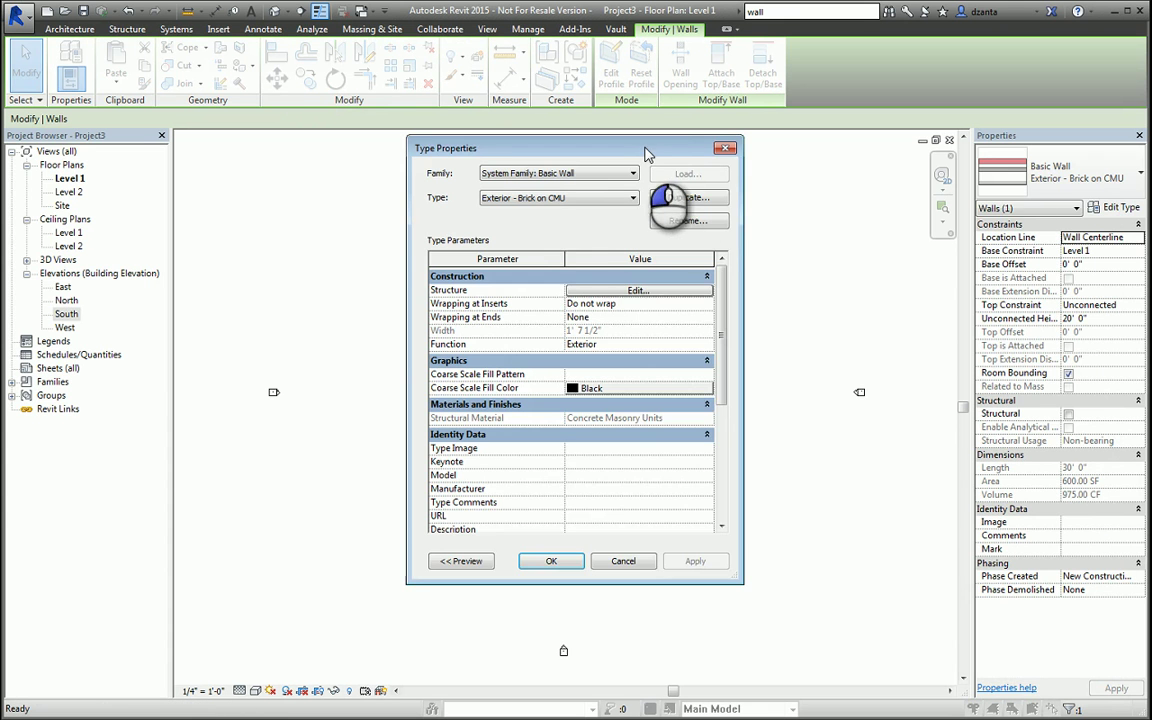
{"action": "left_click_drag", "start_coordinate": [653, 150], "coordinate": [373, 132]}
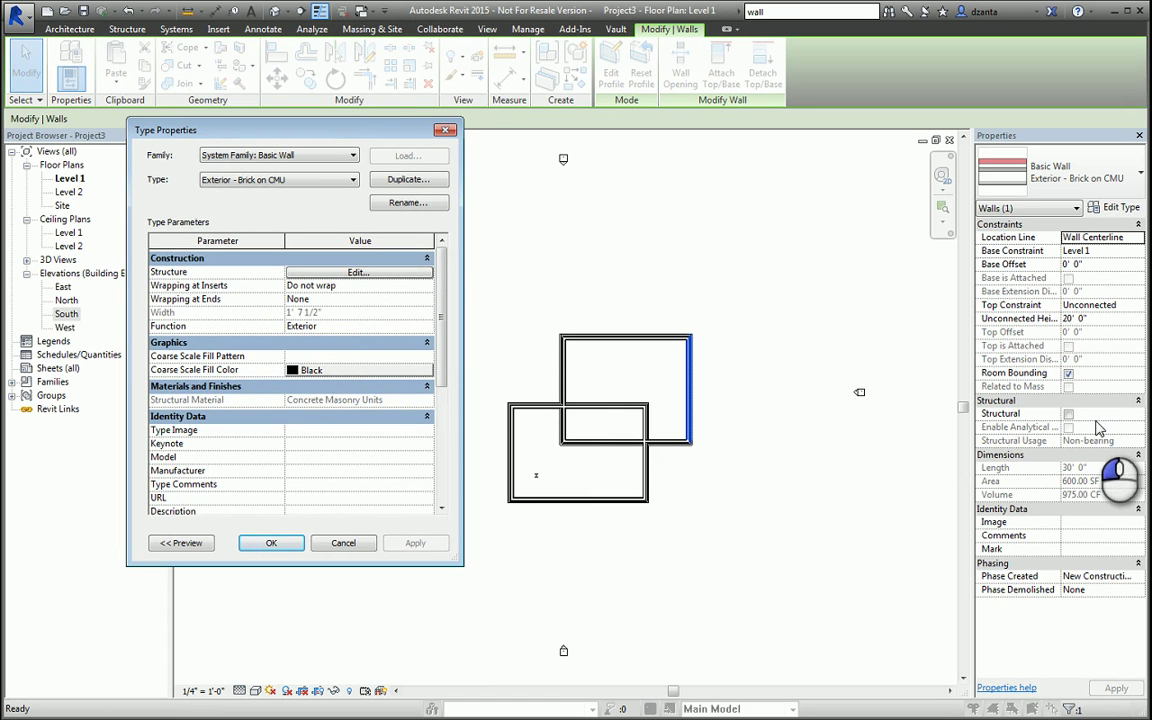
{"action": "left_click", "coordinate": [445, 130]}
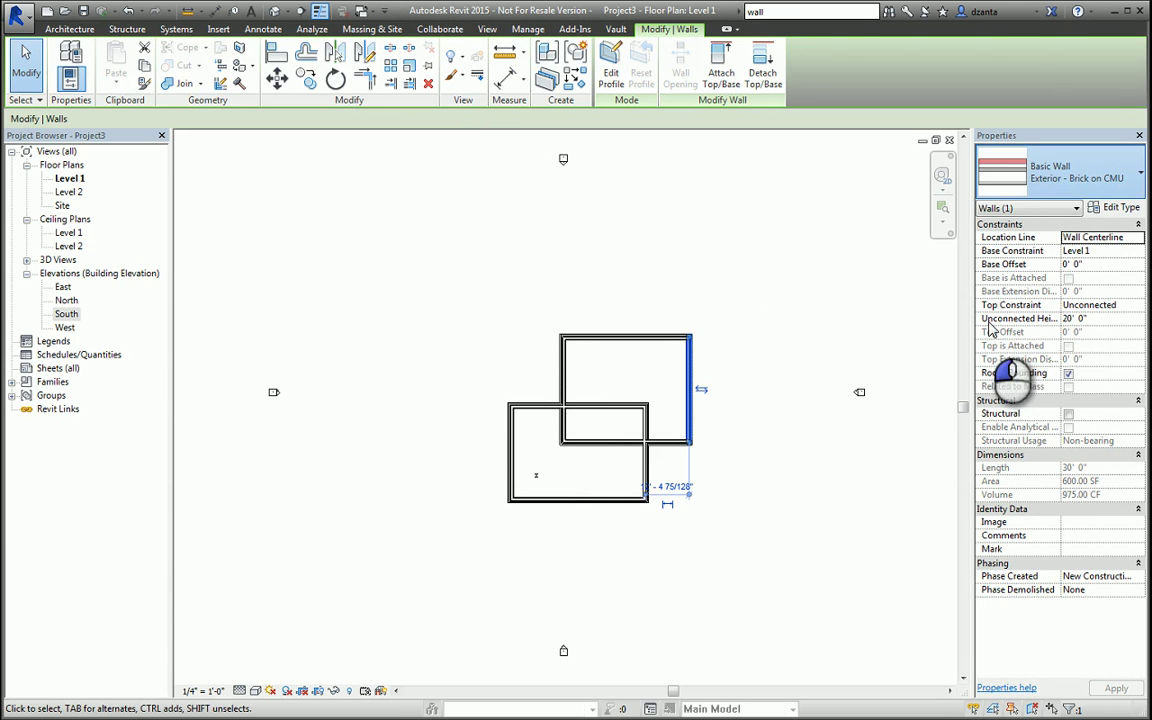
- Change the upper rectangle's right-hand wall to another wall type and inspect its layers at the corner joins
{"action": "left_click", "coordinate": [802, 334]}
{"action": "scroll", "coordinate": [745, 370], "scroll_direction": "up", "scroll_amount": 4}
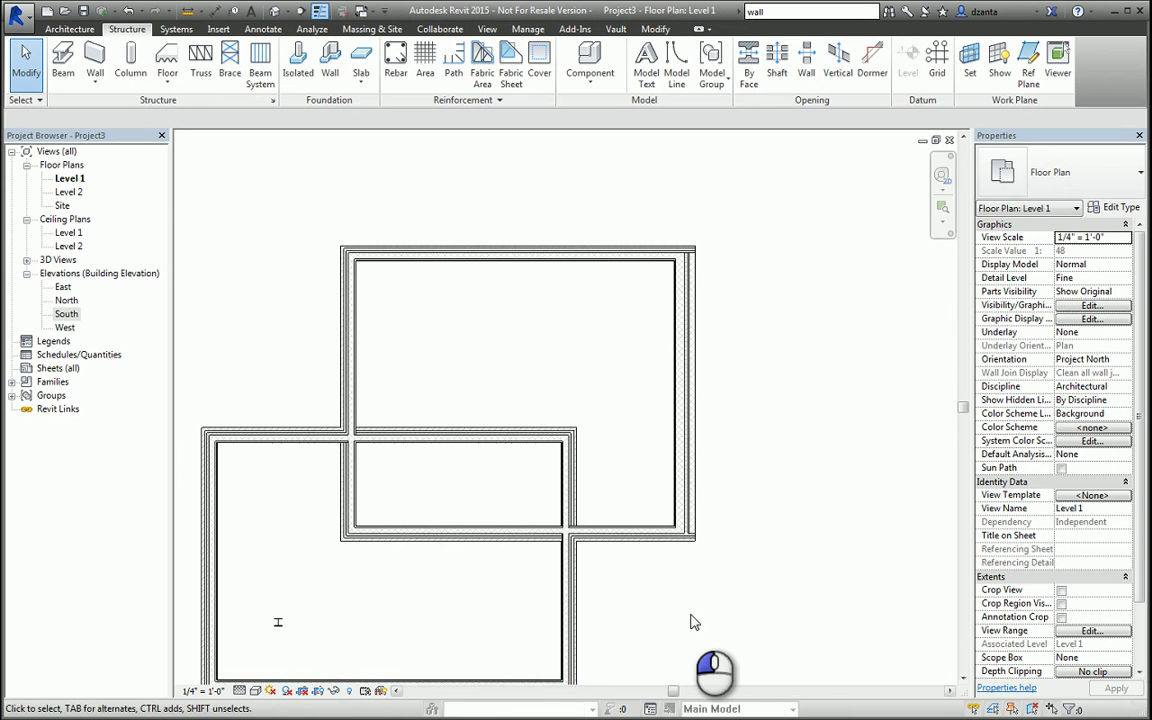
{"action": "scroll", "coordinate": [720, 575], "scroll_direction": "up", "scroll_amount": 5}
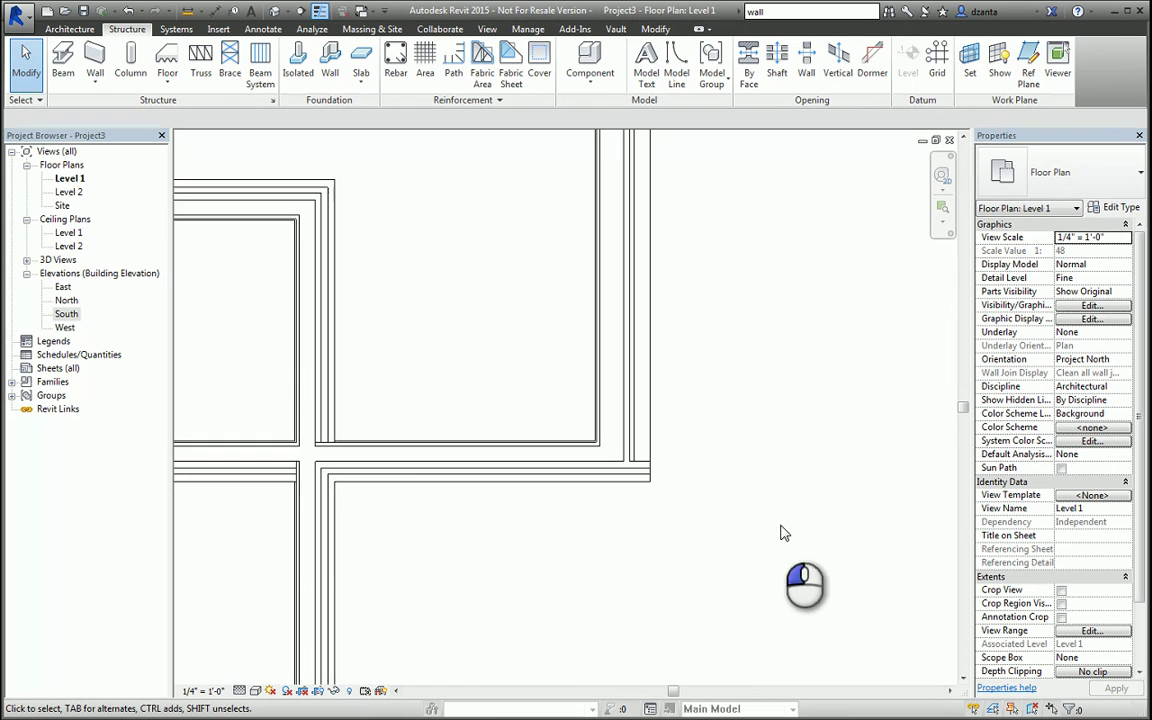
{"action": "scroll", "coordinate": [706, 530], "scroll_direction": "up", "scroll_amount": 5}
{"action": "scroll", "coordinate": [706, 530], "scroll_direction": "down", "scroll_amount": 5}
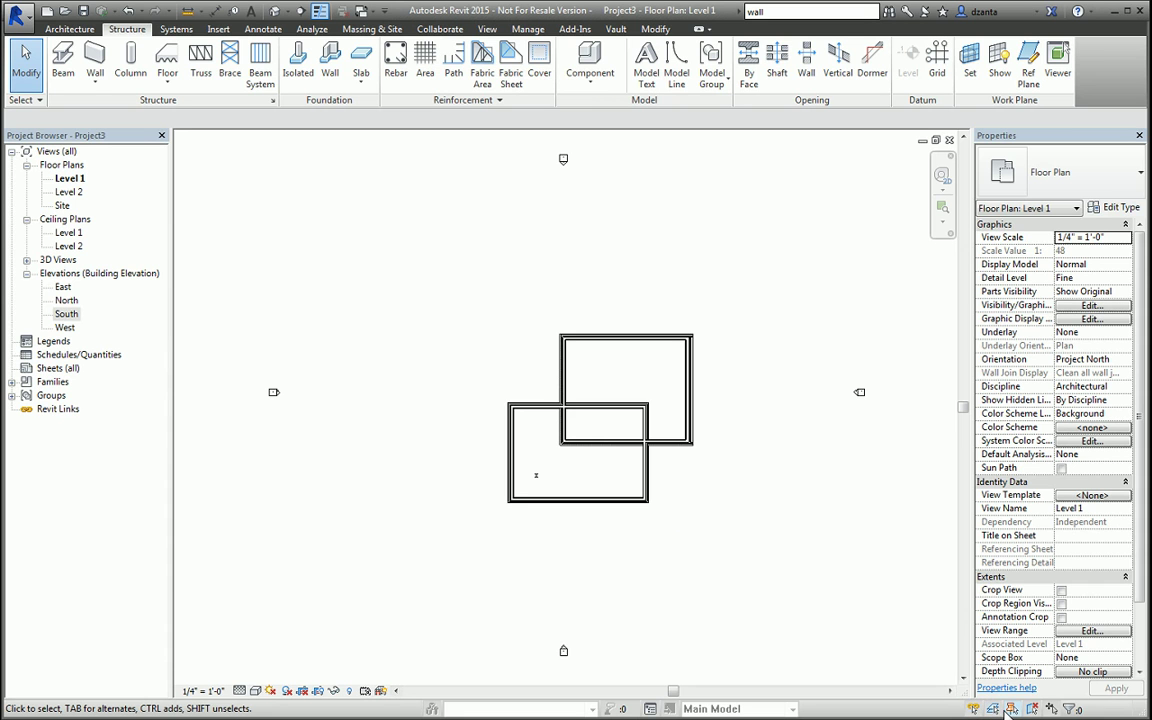
- Turn on Select elements by face in the selection options
{"action": "left_click", "coordinate": [28, 100]}
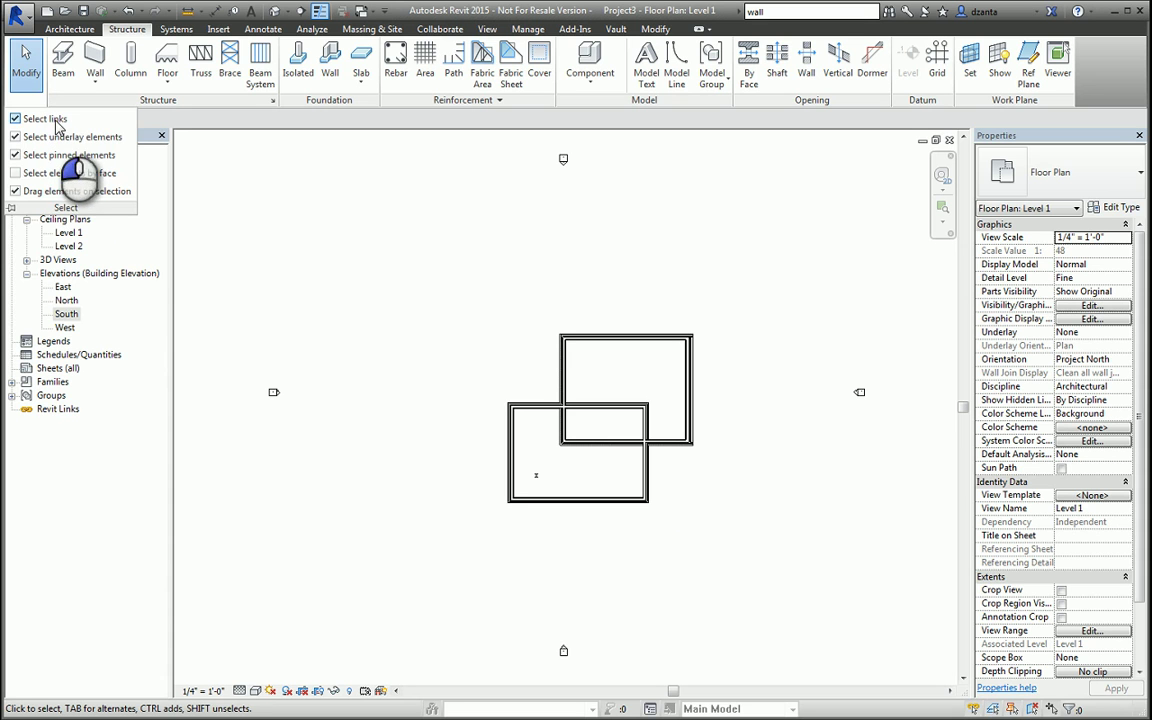
{"action": "left_click", "coordinate": [40, 173]}
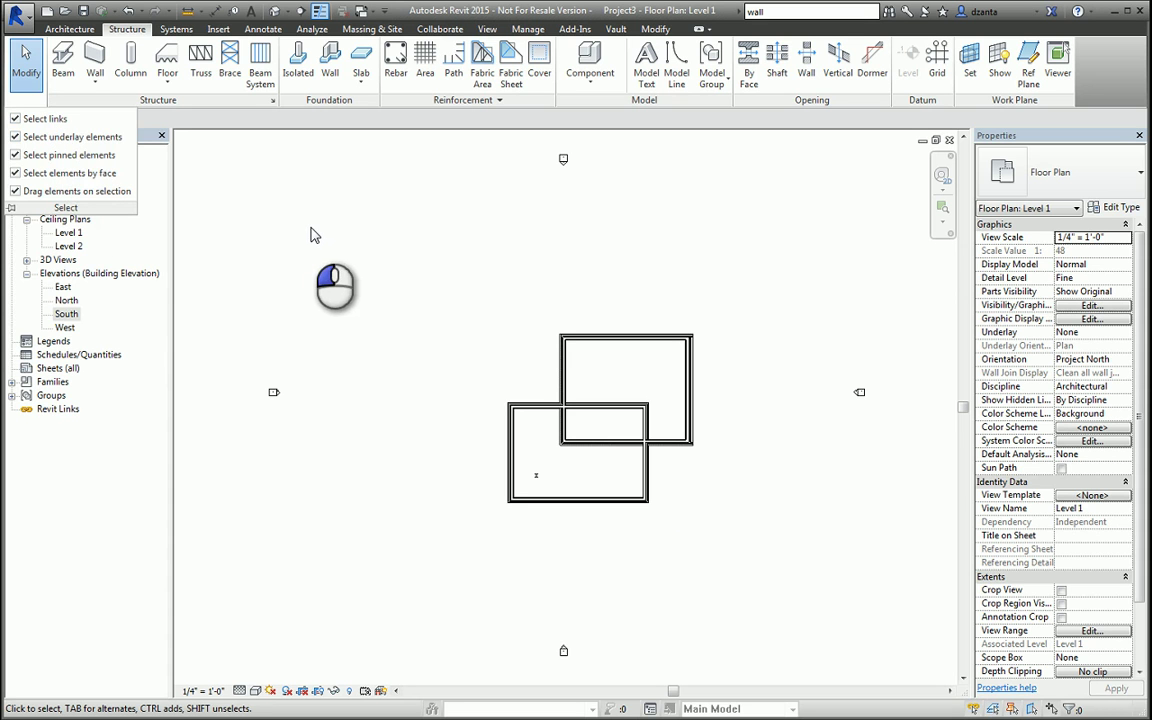